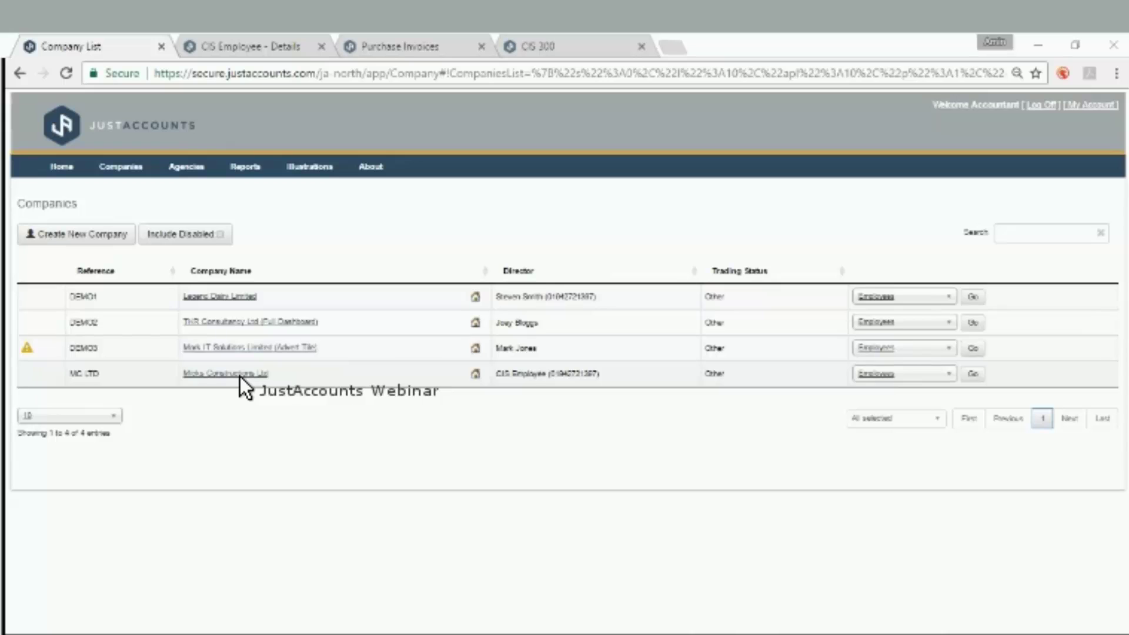
- Open the tax settings of Micks Constructions Ltd for editing
{"action": "left_click", "coordinate": [239, 375]}
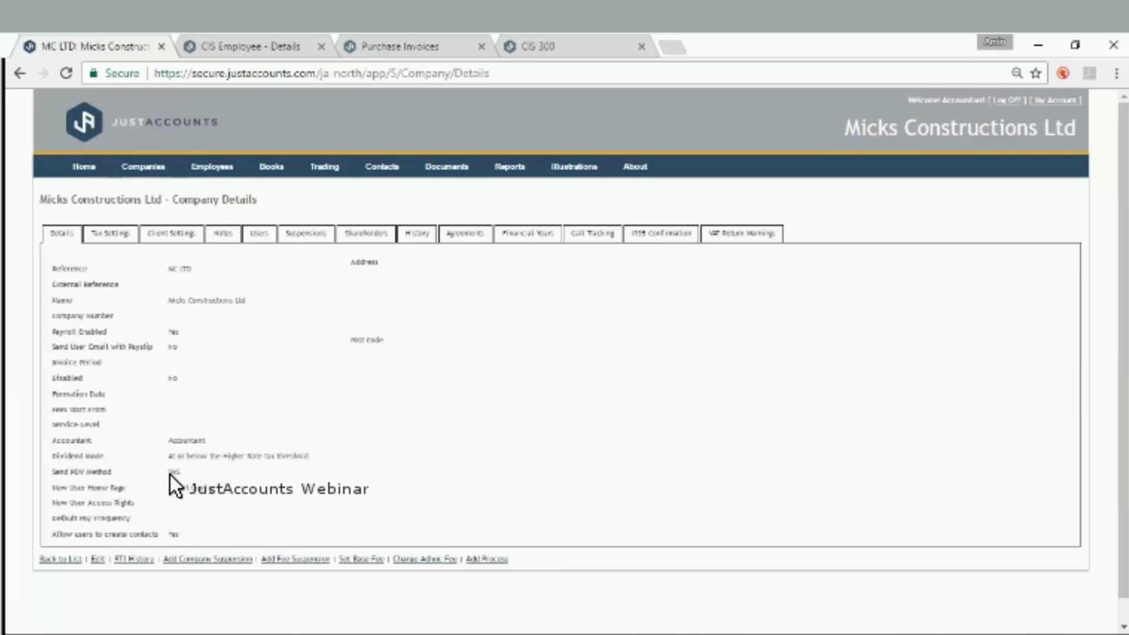
{"action": "left_click", "coordinate": [97, 559]}
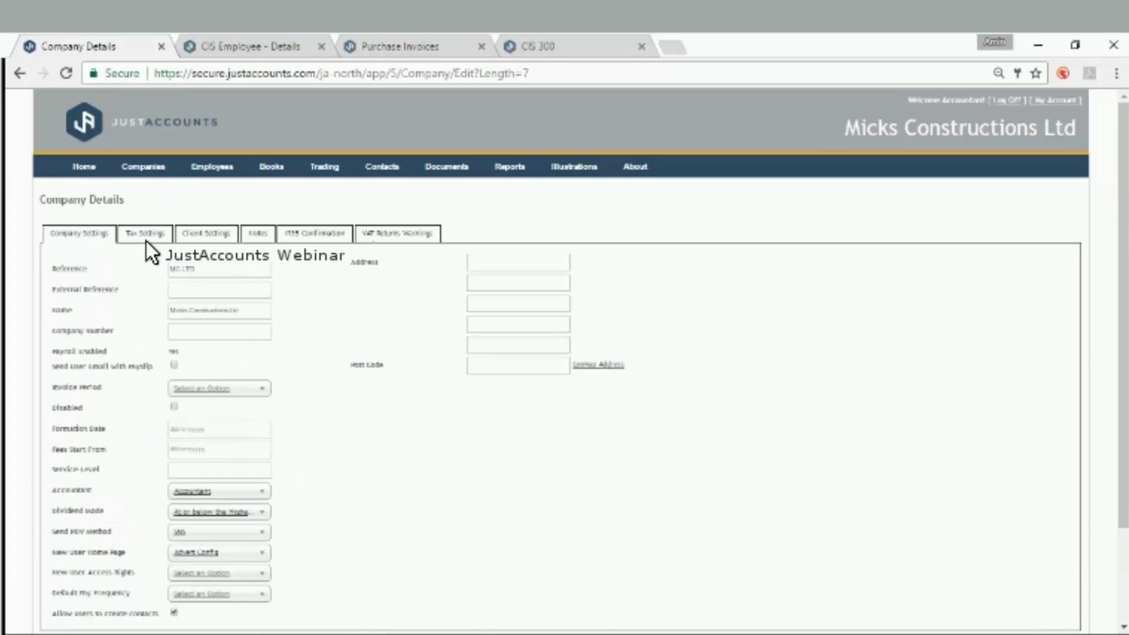
{"action": "left_click", "coordinate": [146, 236]}
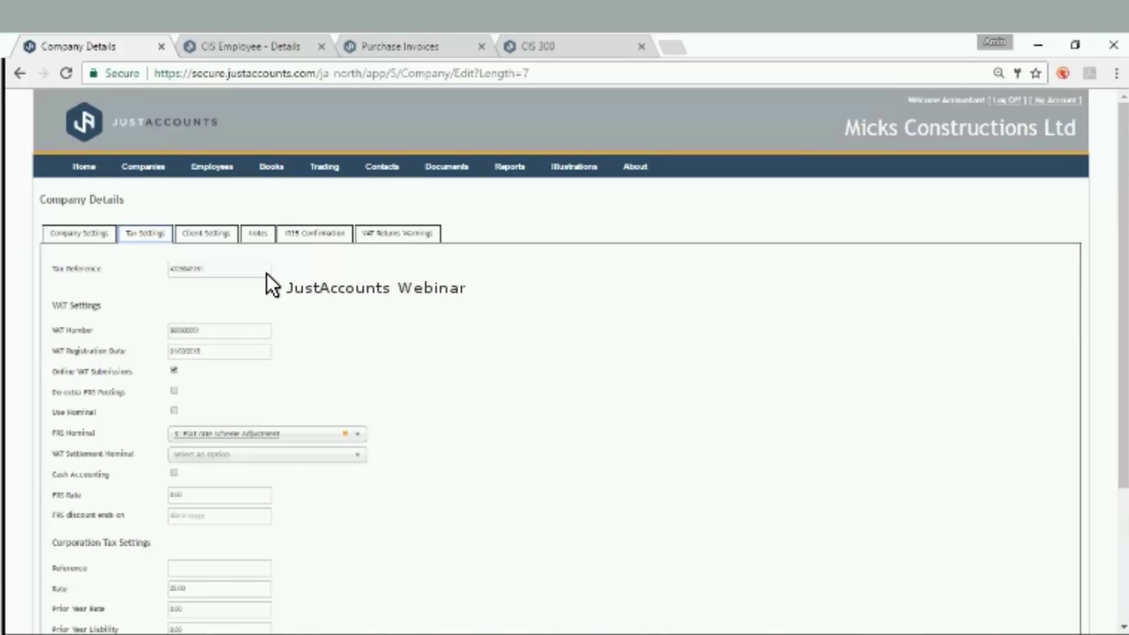
- Enable CIS for the company and set CIS Registered to True
{"action": "scroll", "coordinate": [266, 273], "scroll_direction": "down", "scroll_amount": 3}
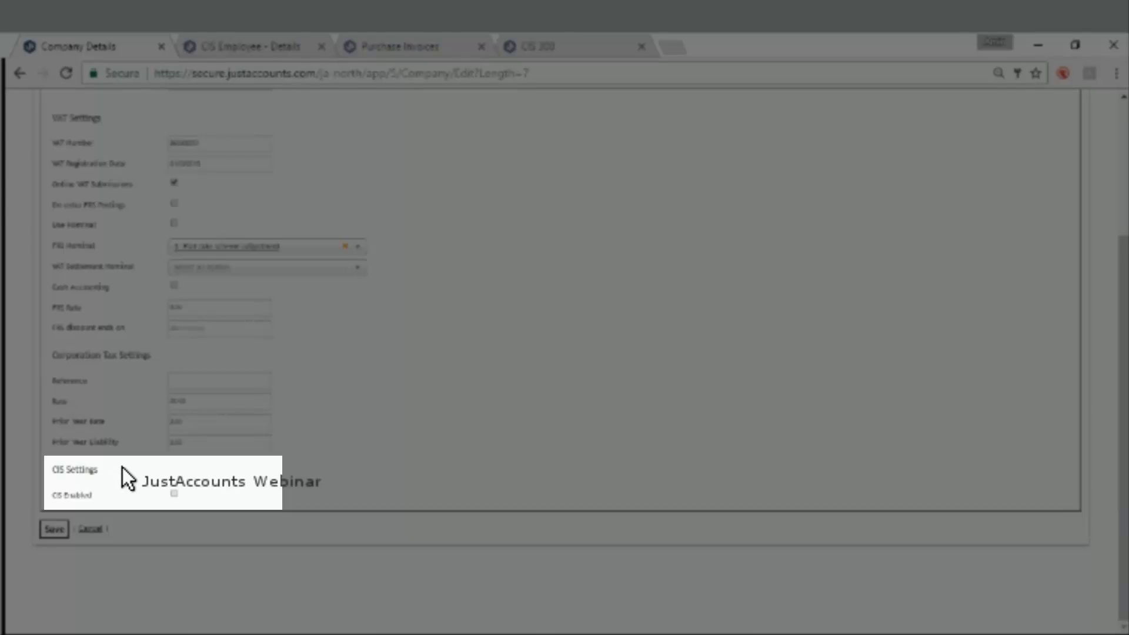
{"action": "left_click", "coordinate": [174, 494]}
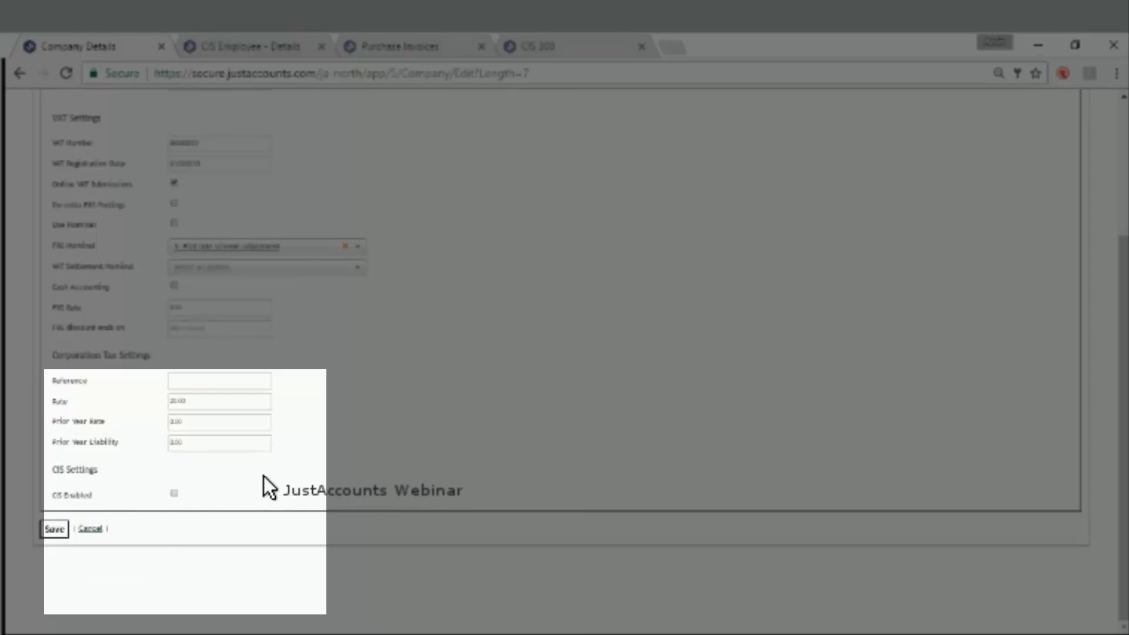
{"action": "scroll", "coordinate": [173, 440], "scroll_direction": "down", "scroll_amount": 1}
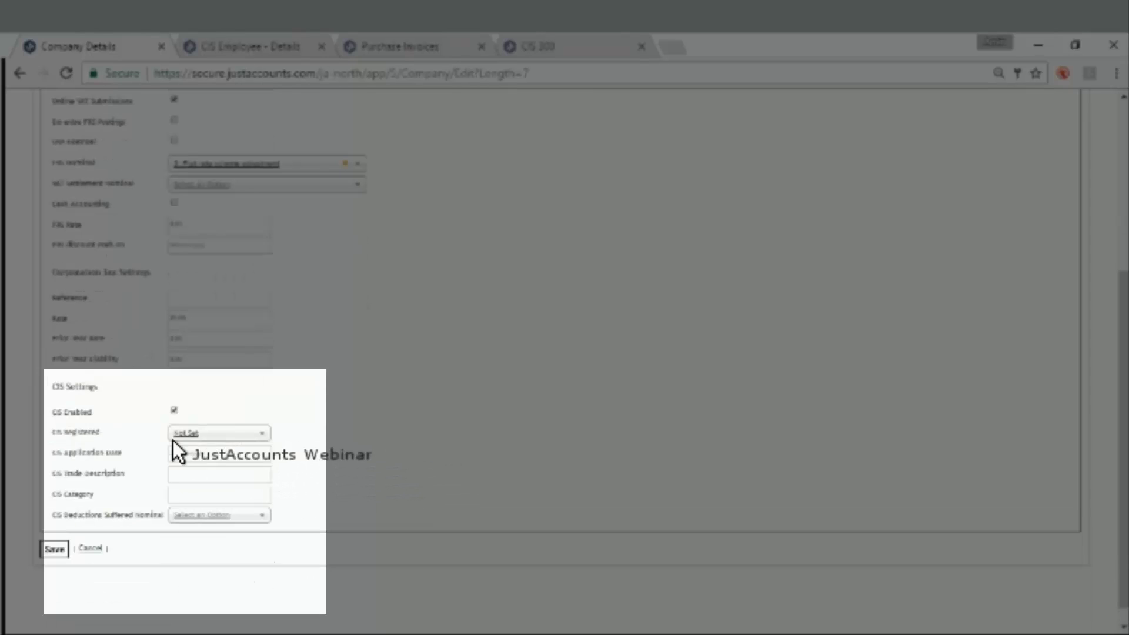
{"action": "left_click", "coordinate": [235, 432]}
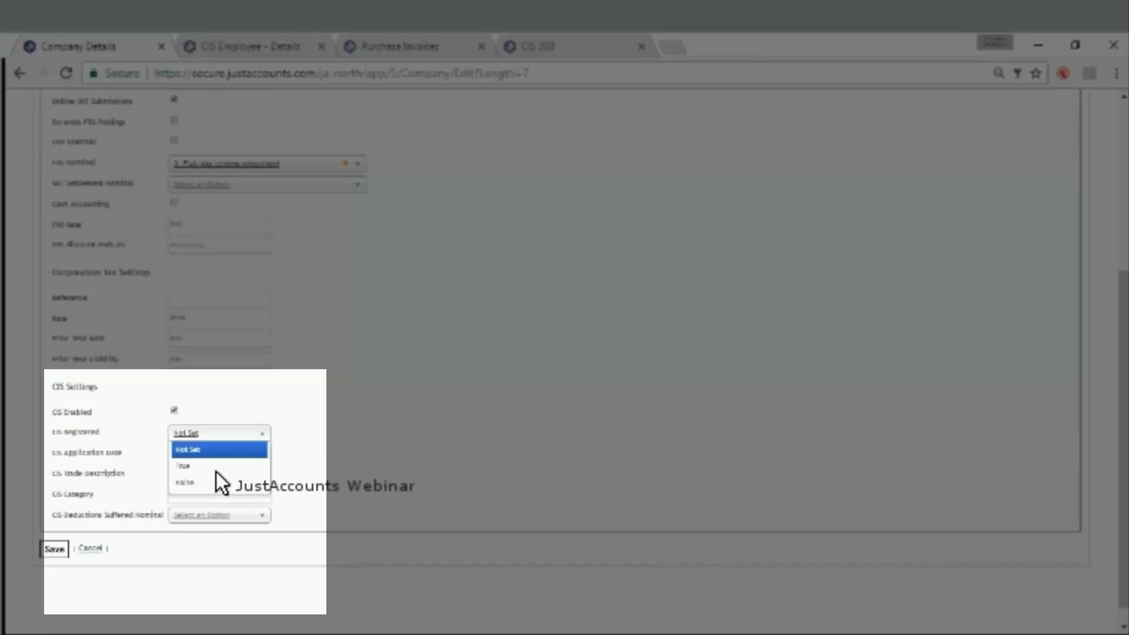
{"action": "left_click", "coordinate": [214, 465]}
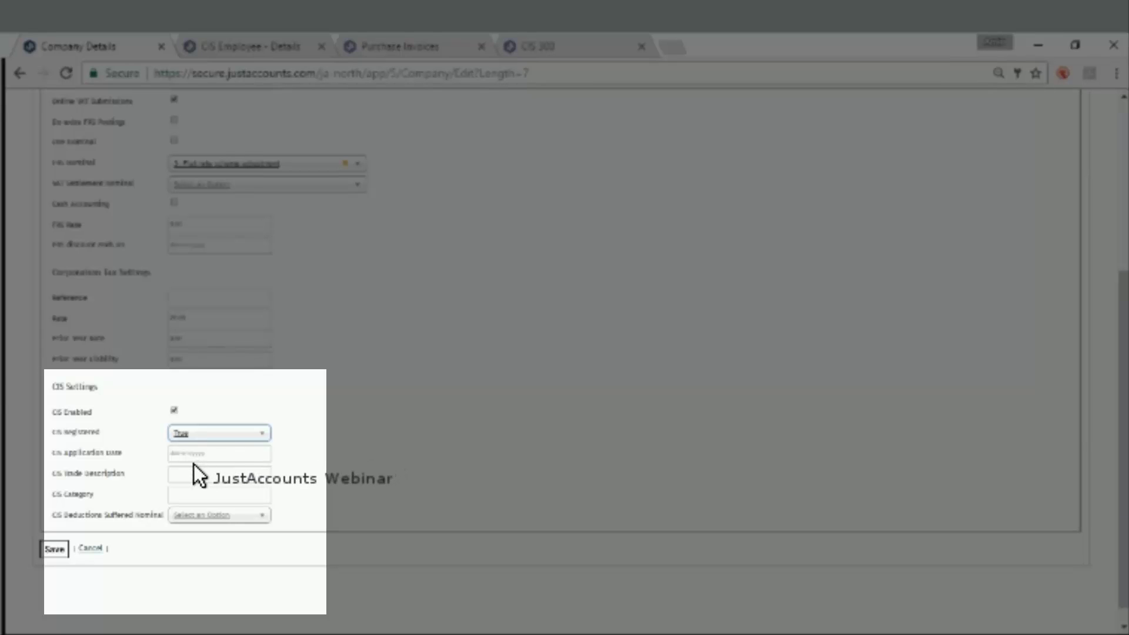
- Set the company's CIS Application Date to 1 May 2016
{"action": "left_click", "coordinate": [183, 463]}
{"action": "left_click", "coordinate": [178, 471]}
{"action": "left_click", "coordinate": [177, 473]}
{"action": "left_click", "coordinate": [177, 473]}
{"action": "left_click", "coordinate": [178, 473]}
{"action": "left_click", "coordinate": [178, 473]}
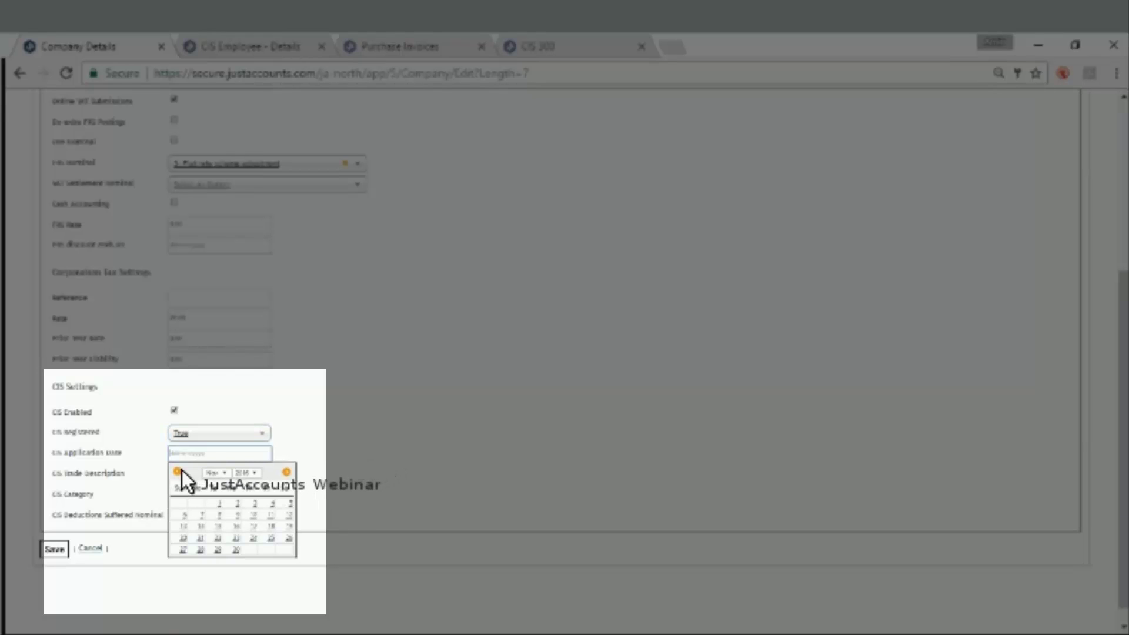
{"action": "left_click", "coordinate": [178, 472]}
{"action": "left_click", "coordinate": [178, 472]}
{"action": "left_click", "coordinate": [178, 472]}
{"action": "left_click", "coordinate": [177, 472]}
{"action": "left_click", "coordinate": [177, 472]}
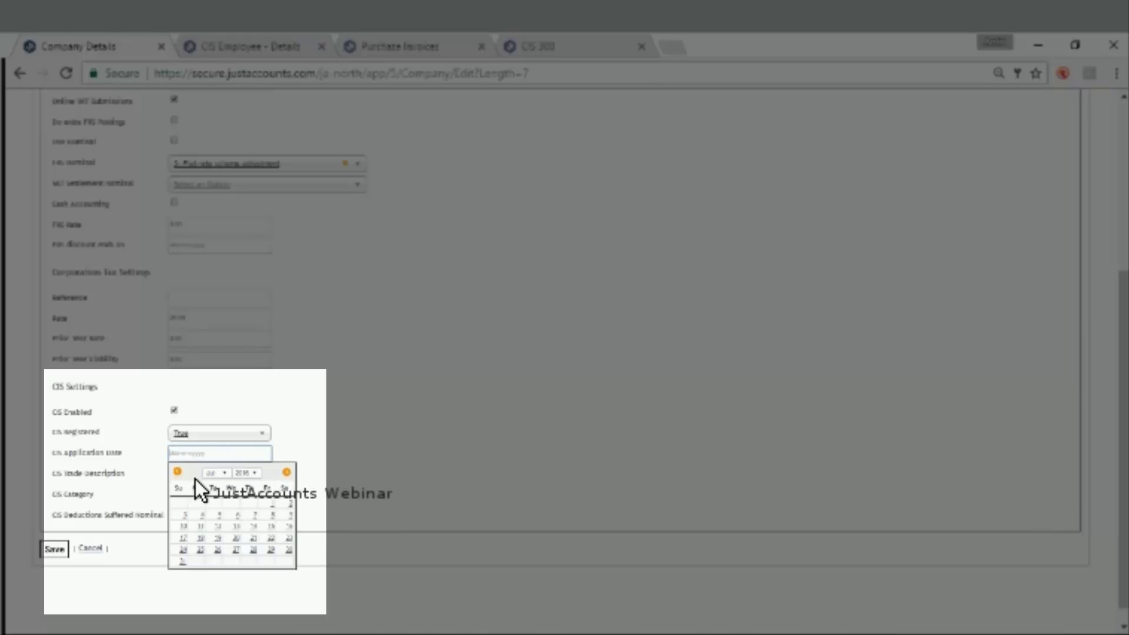
{"action": "left_click", "coordinate": [177, 472]}
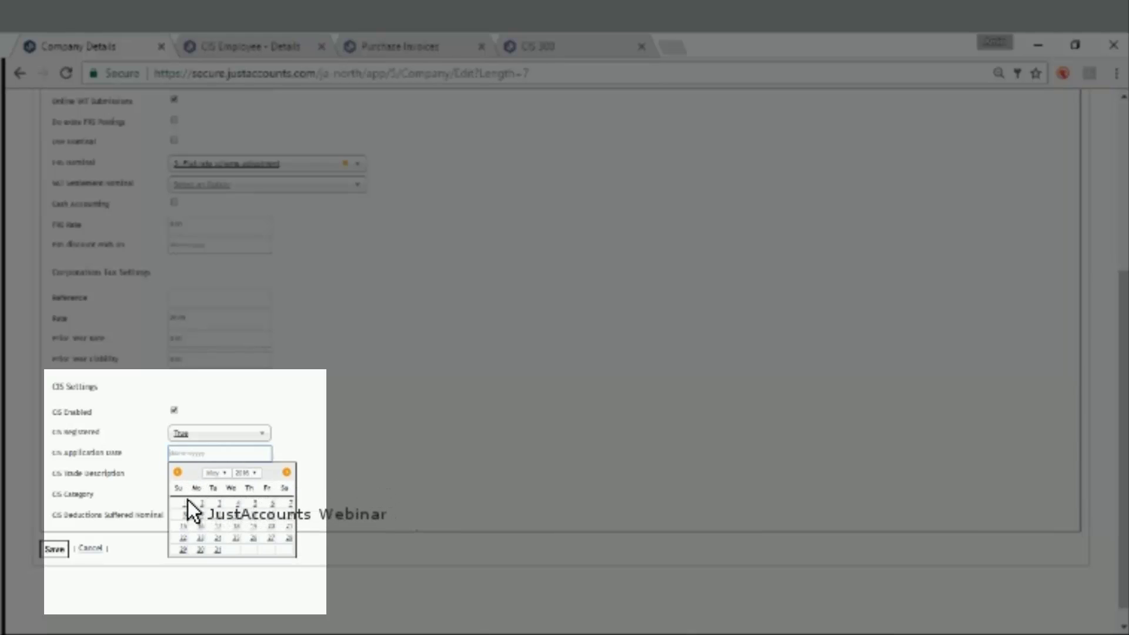
{"action": "left_click", "coordinate": [178, 472]}
{"action": "left_click", "coordinate": [185, 501]}
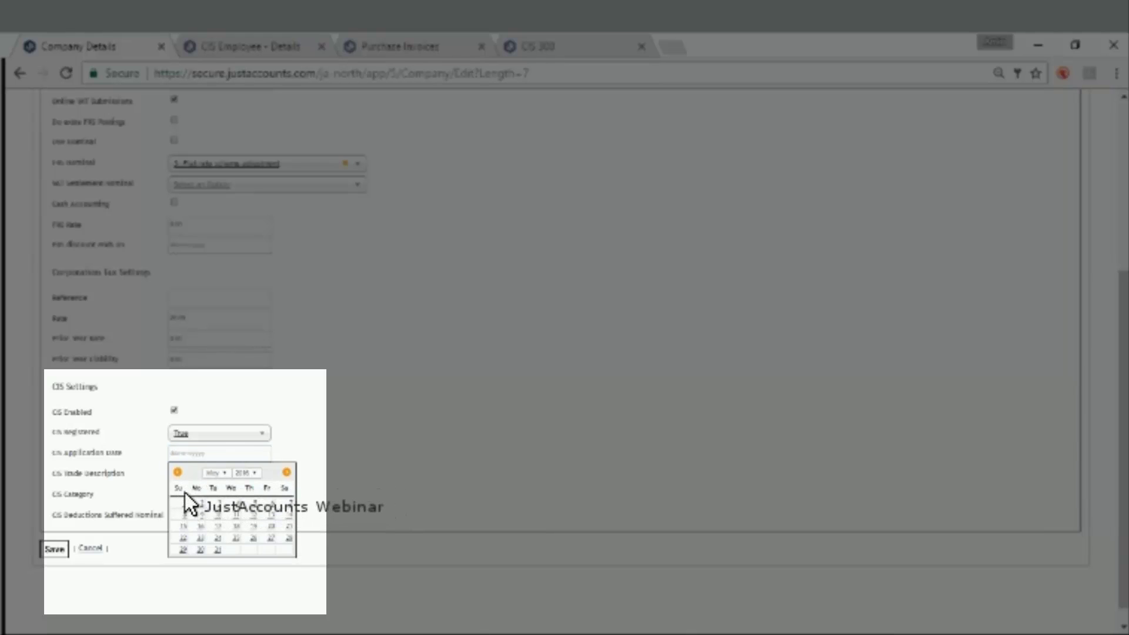
{"action": "left_click", "coordinate": [186, 477]}
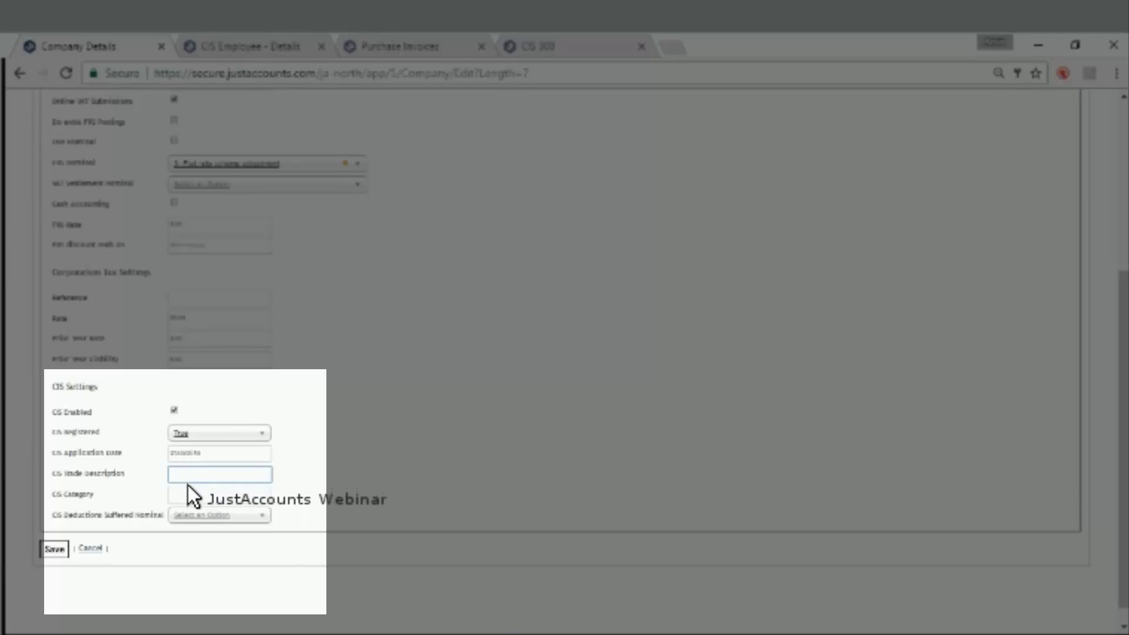
- Set the CIS Deductions Suffered Nominal to CIS Deduction and save the company's tax settings
{"action": "left_click", "coordinate": [202, 513]}
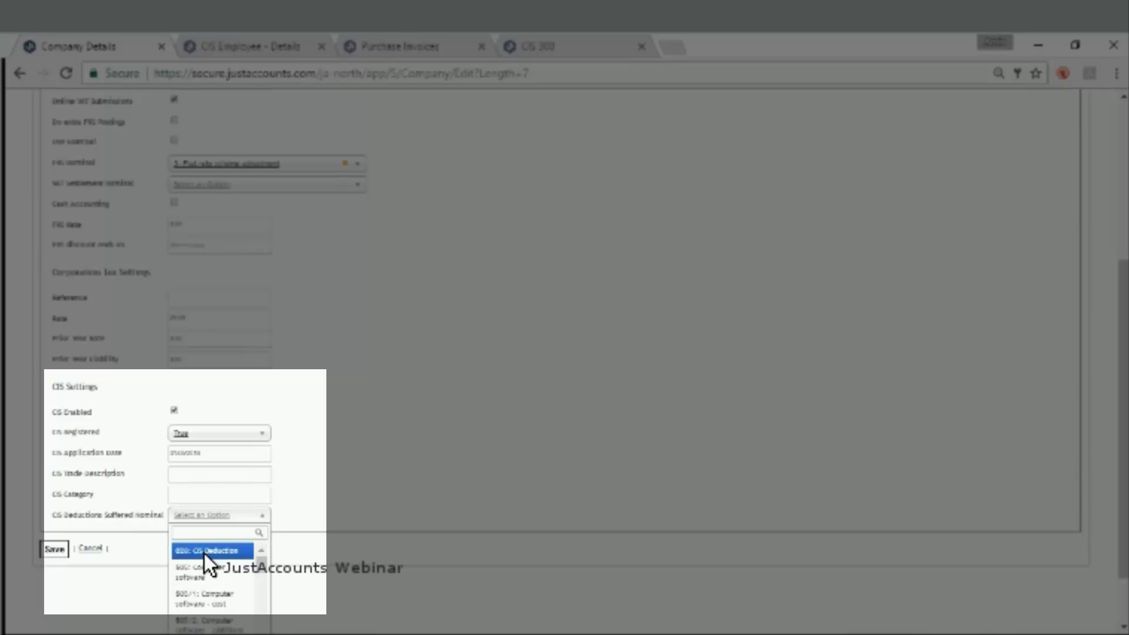
{"action": "left_click", "coordinate": [204, 553]}
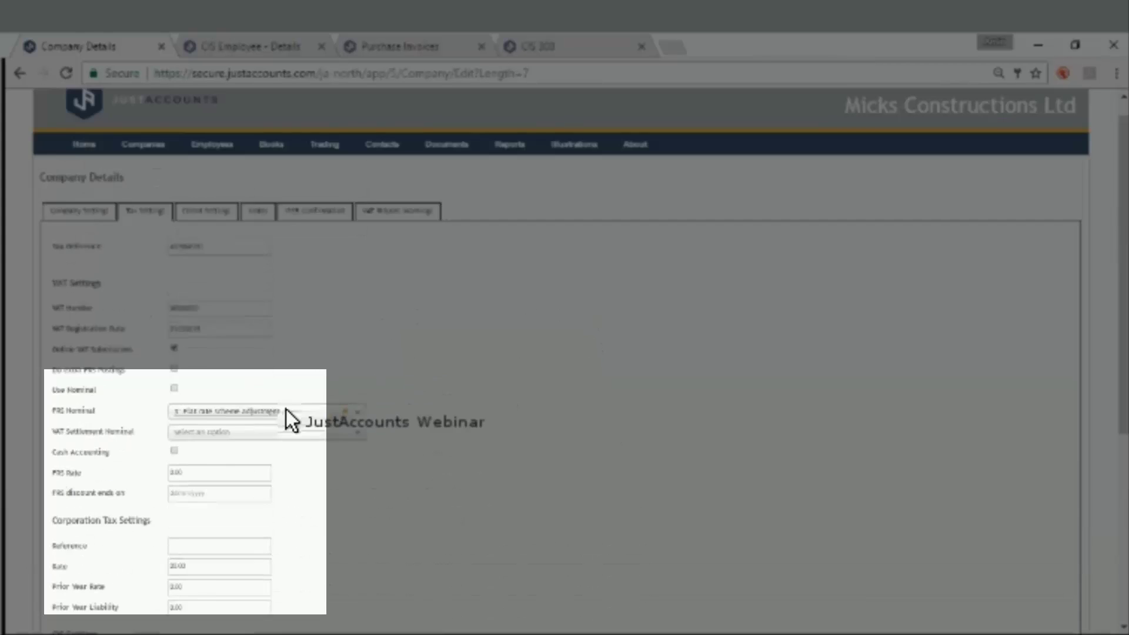
{"action": "scroll", "coordinate": [565, 294], "scroll_direction": "down", "scroll_amount": 10}
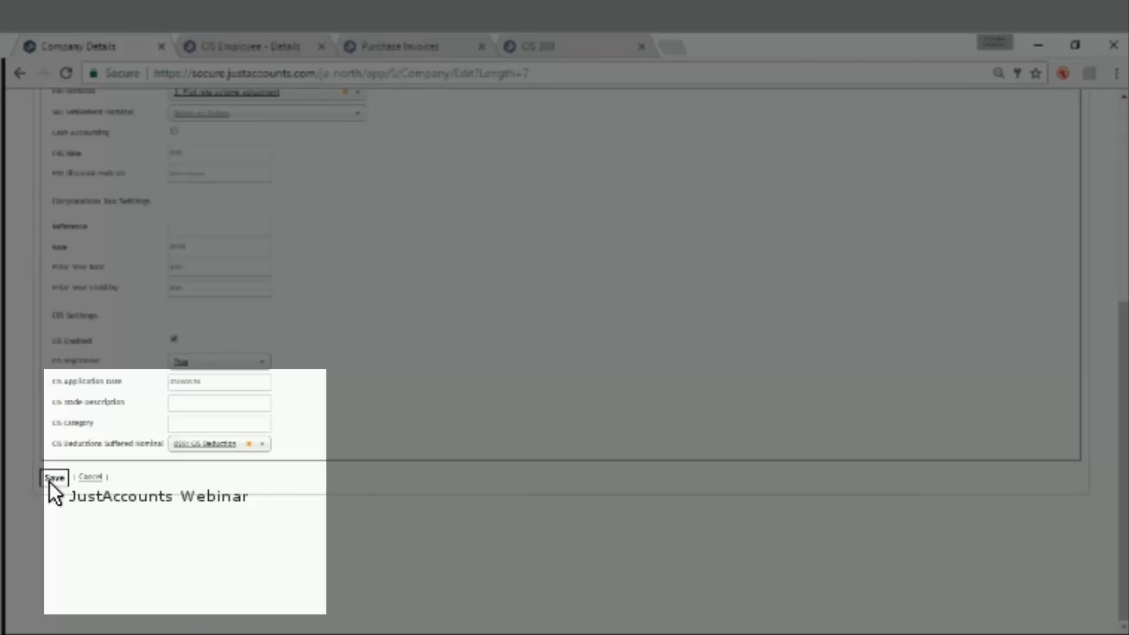
{"action": "left_click", "coordinate": [50, 482]}
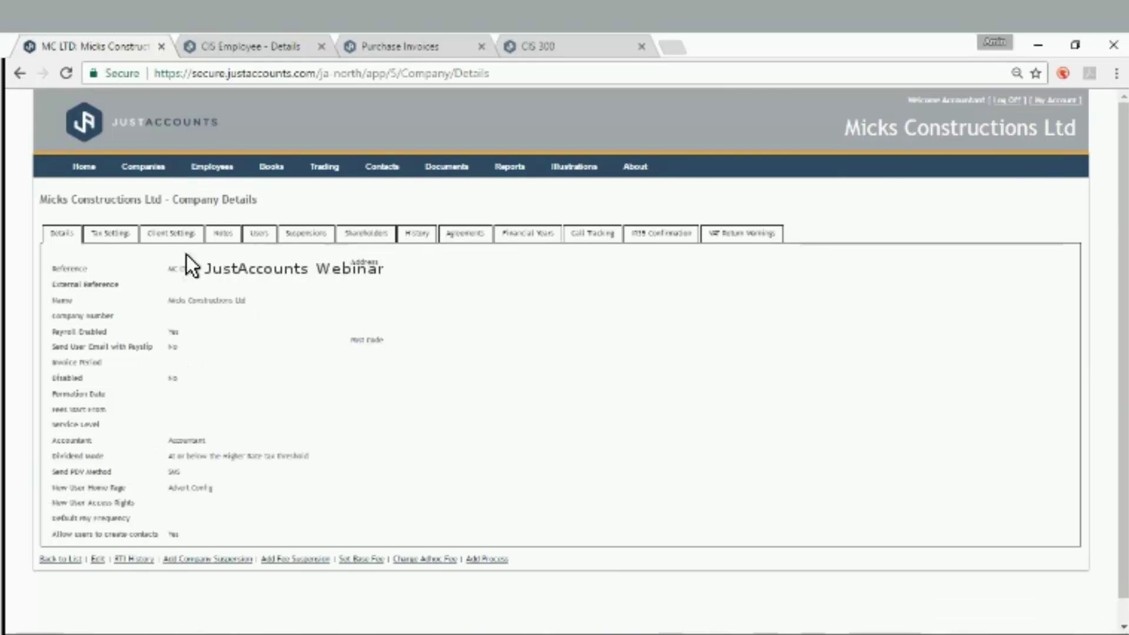
- Open the CIS Employee record from the Micks Constructions Ltd employees list
{"action": "mouse_move", "coordinate": [218, 164]}
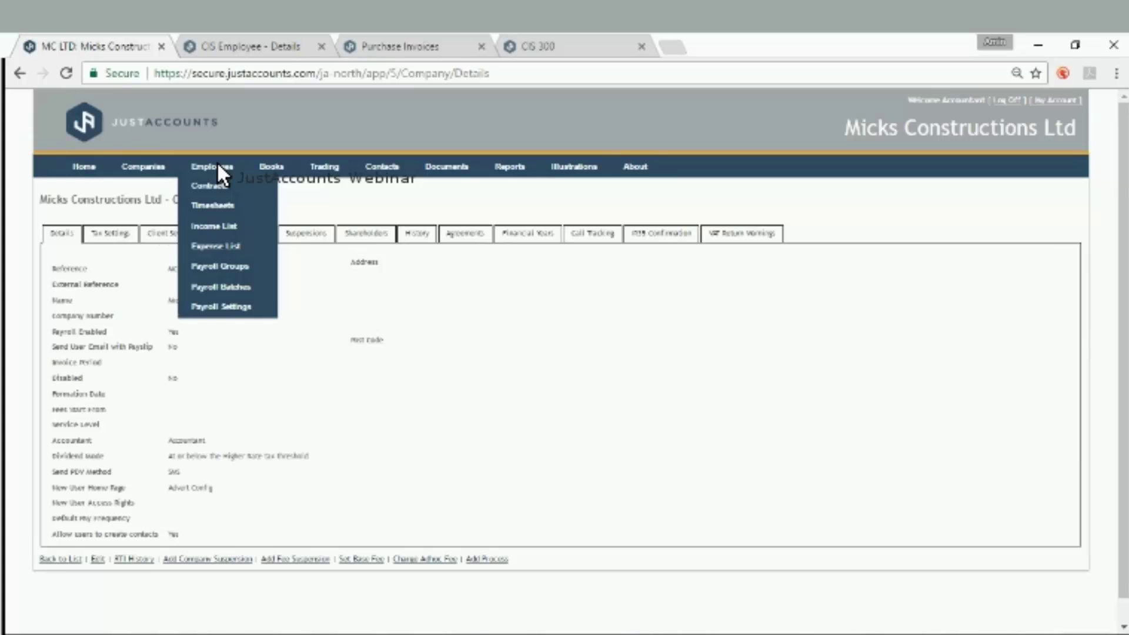
{"action": "mouse_move", "coordinate": [377, 167]}
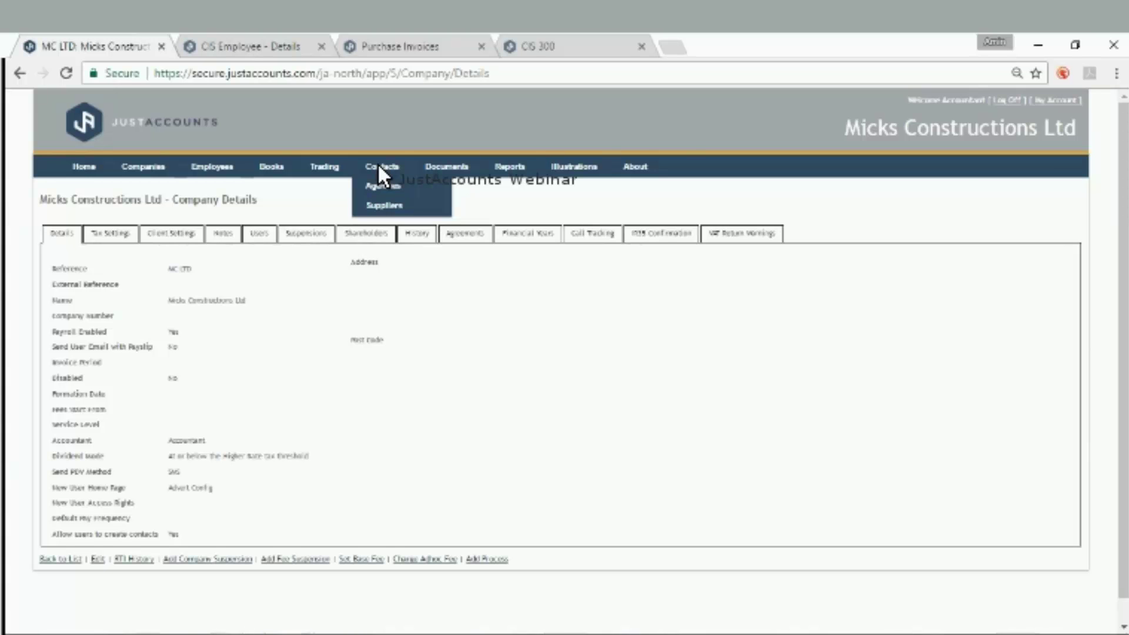
{"action": "left_click", "coordinate": [220, 163]}
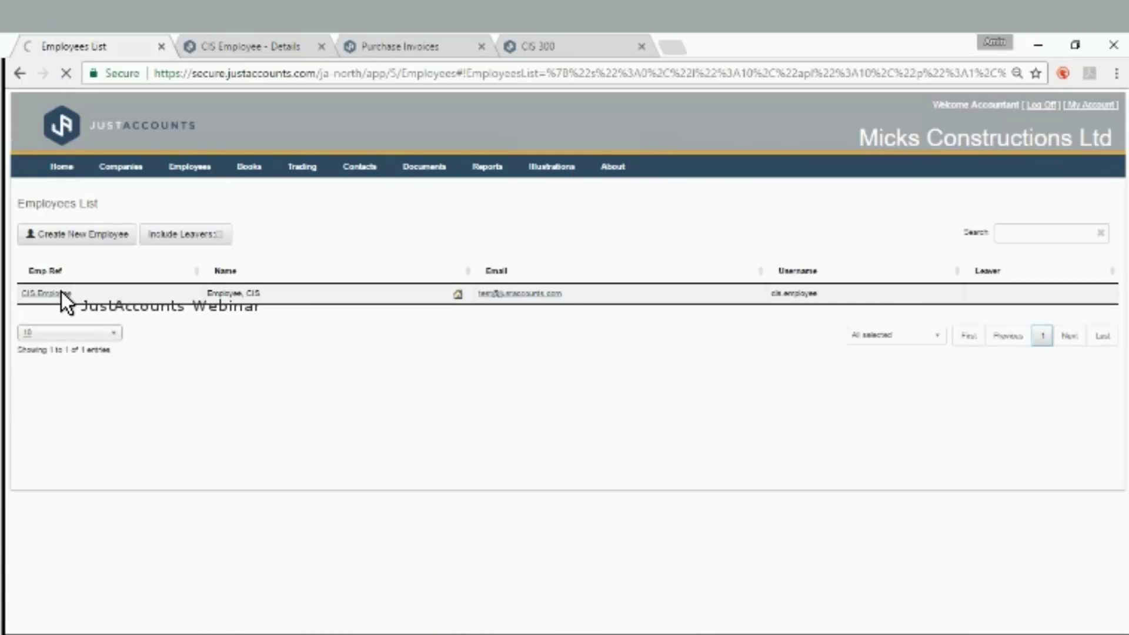
{"action": "left_click", "coordinate": [61, 292]}
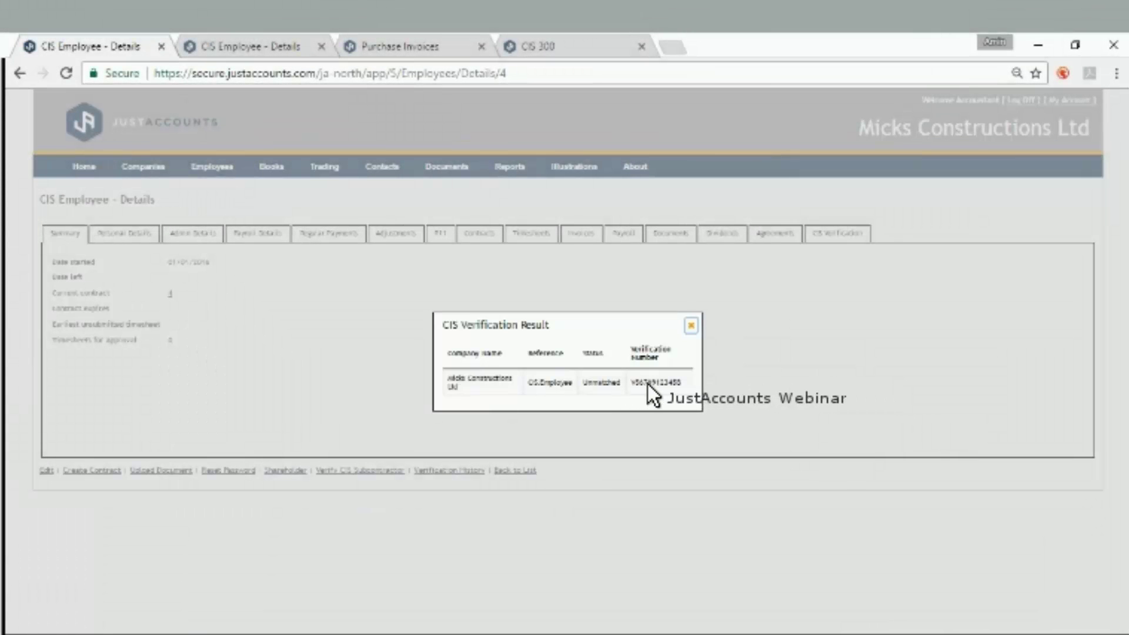
- Check the verification number in the CIS Verification Result and review the employee's CIS verification history
{"action": "left_click_drag", "start_coordinate": [636, 382], "coordinate": [682, 383]}
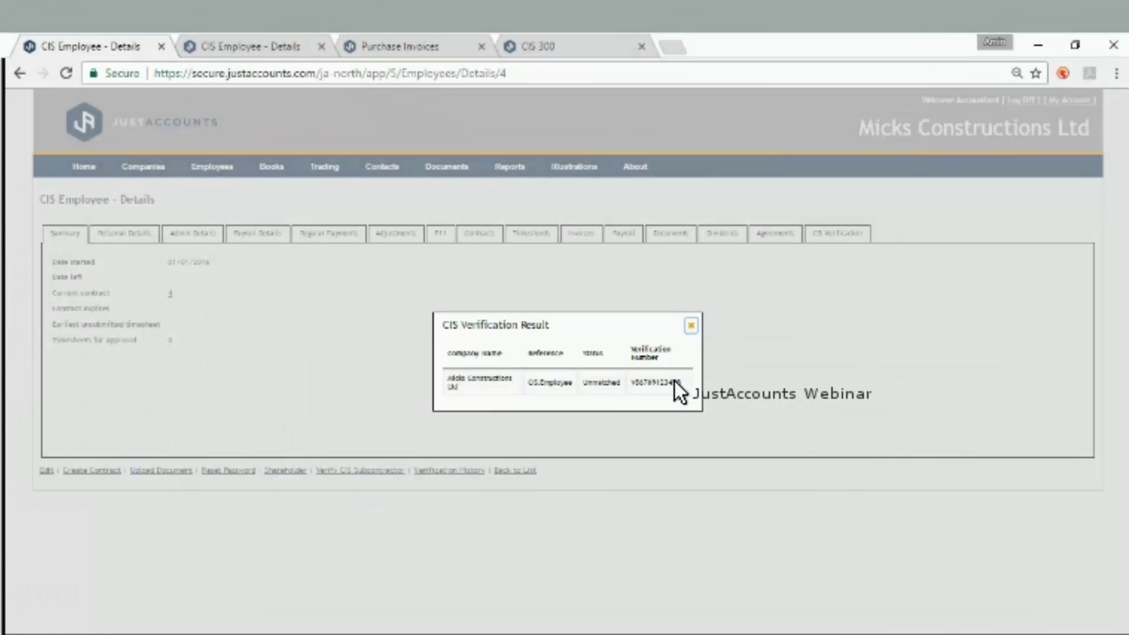
{"action": "left_click", "coordinate": [692, 324]}
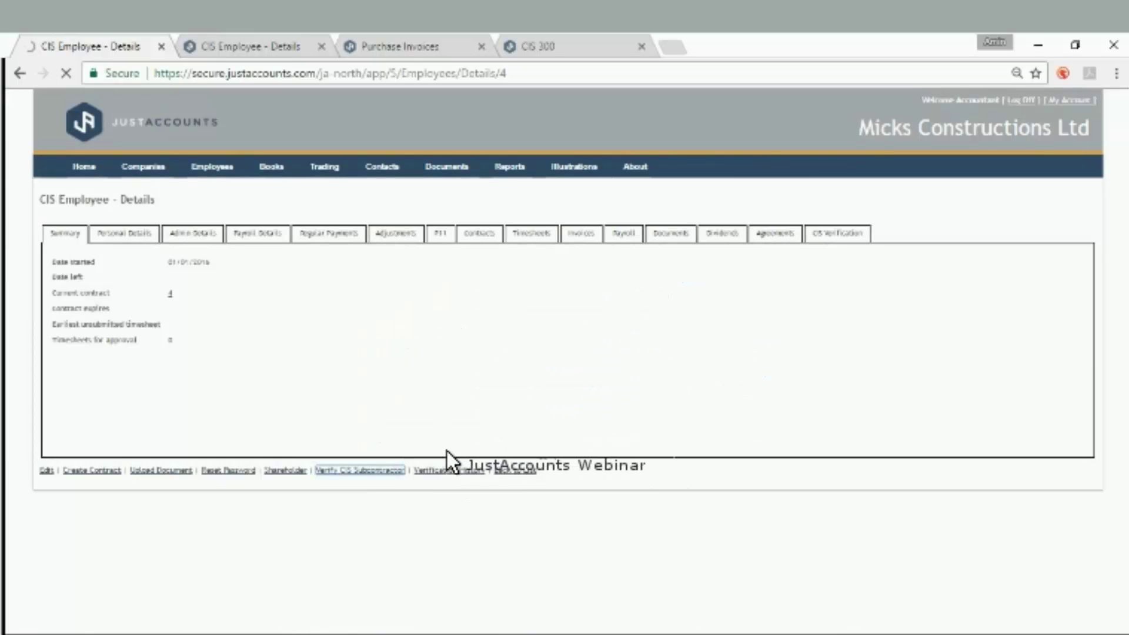
{"action": "left_click", "coordinate": [448, 470]}
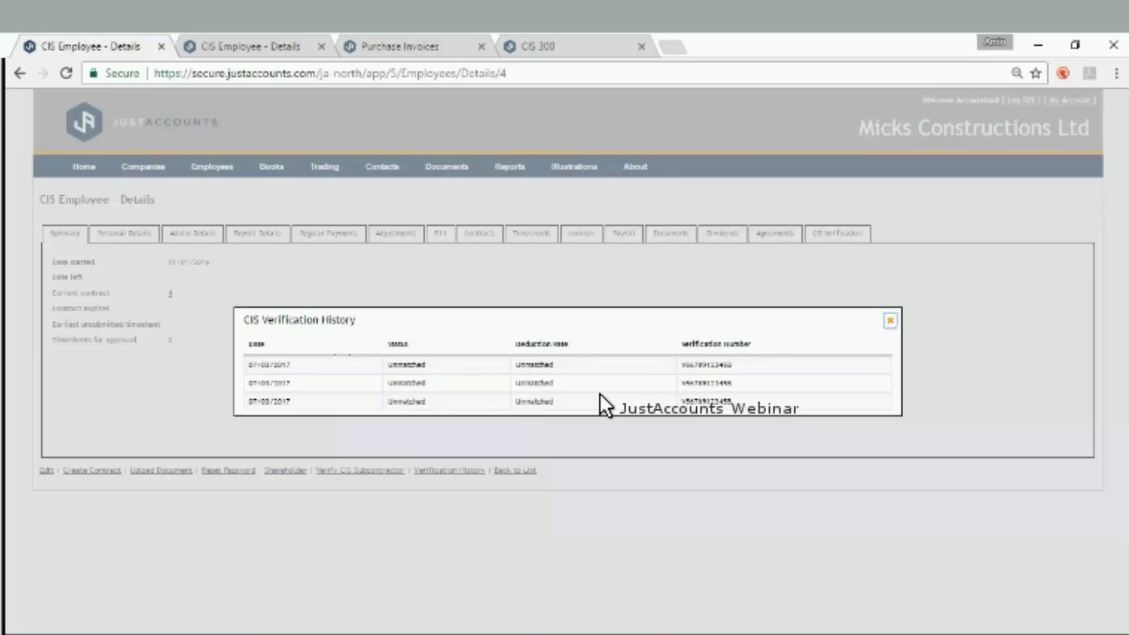
{"action": "left_click", "coordinate": [890, 320]}
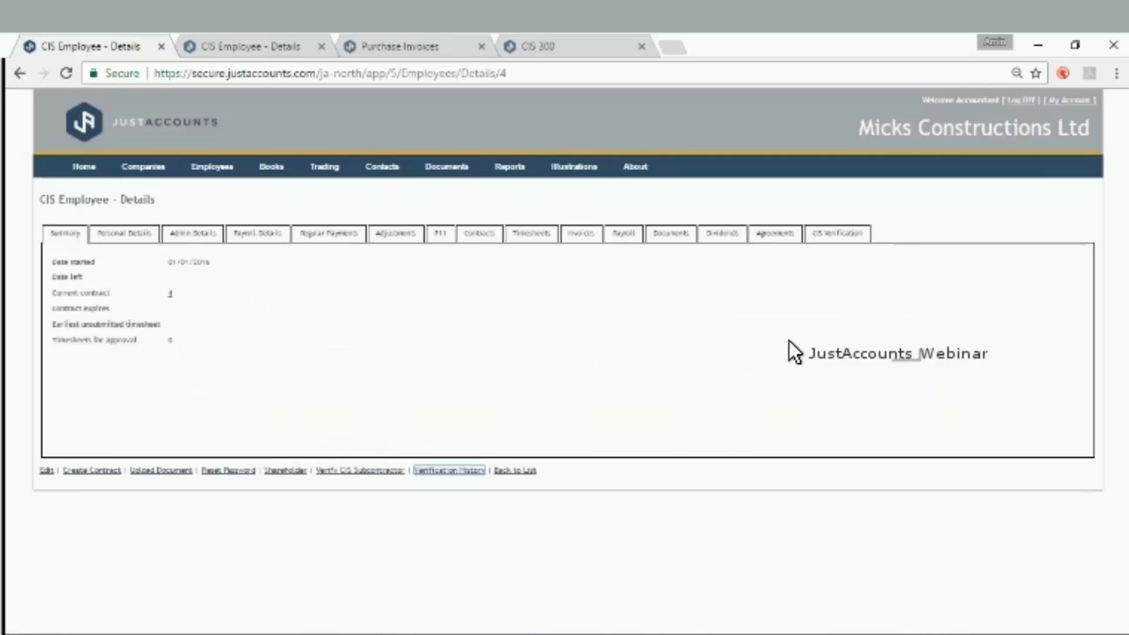
- Switch to the other open CIS Employee record and save and verify the sole trader's subcontractor details
{"action": "left_click", "coordinate": [229, 43]}
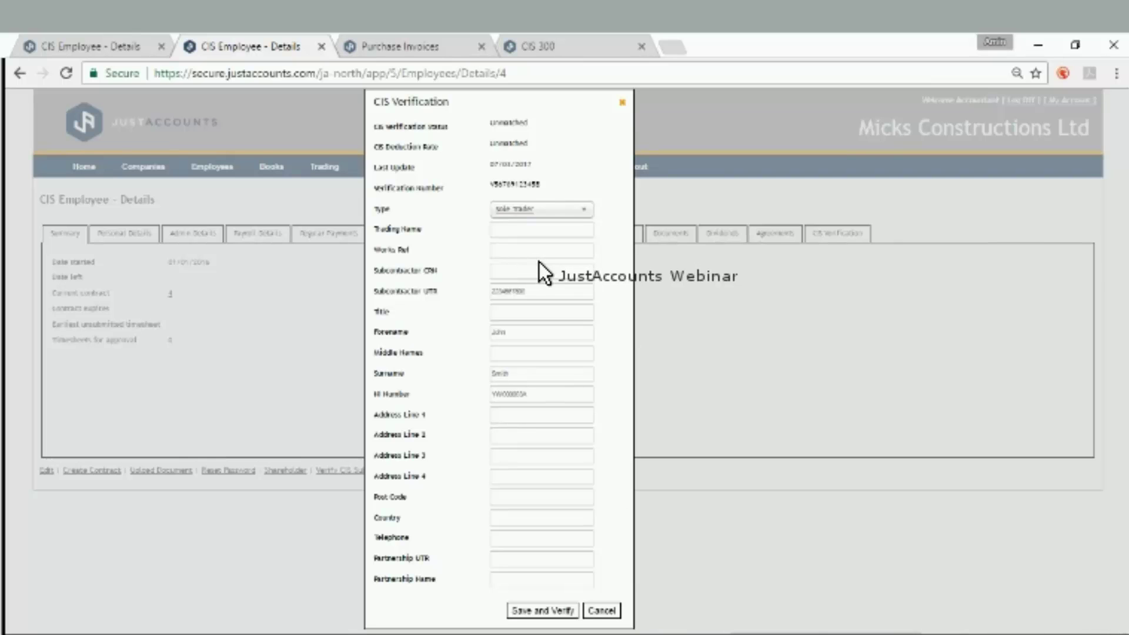
{"action": "left_click", "coordinate": [547, 605]}
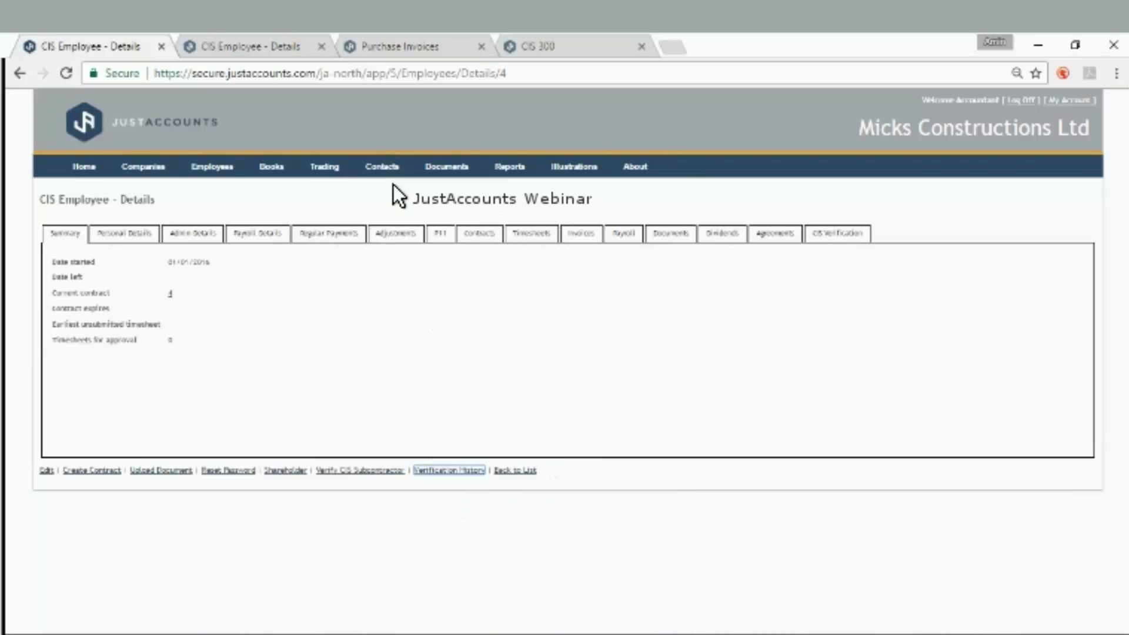
- Open the Example Agency contact from the company's contacts list
{"action": "left_click", "coordinate": [389, 165]}
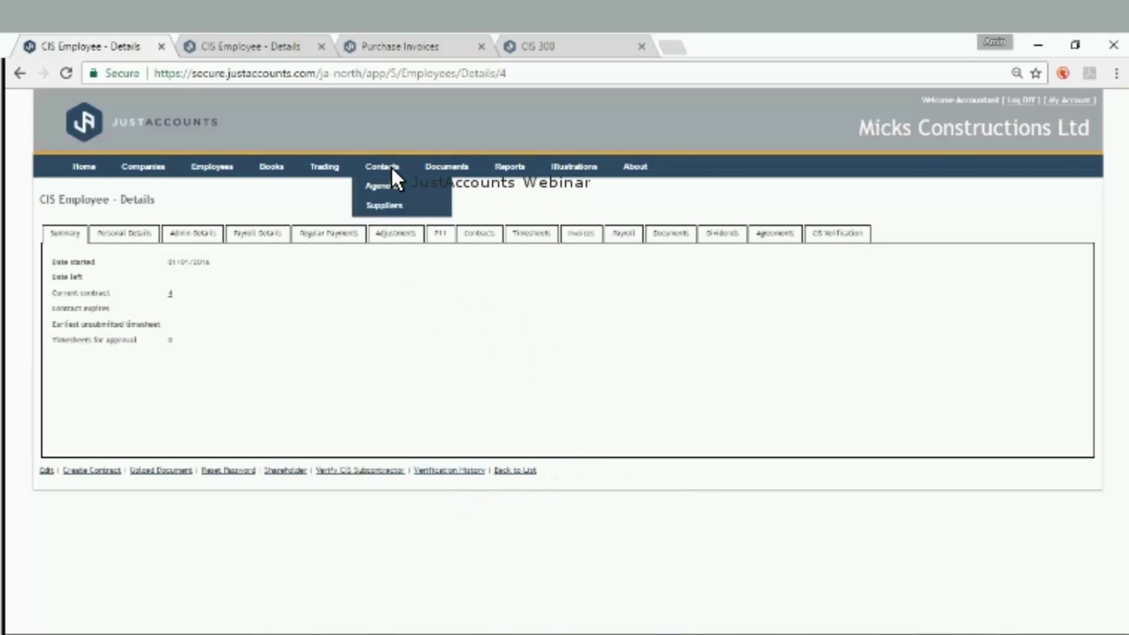
{"action": "left_click", "coordinate": [391, 186]}
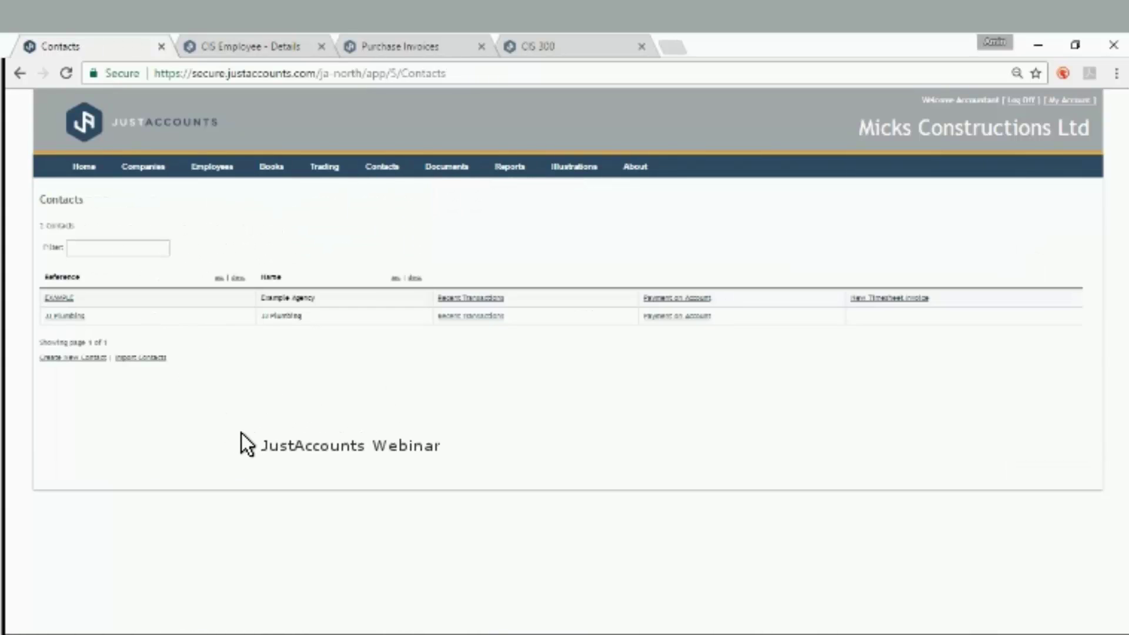
{"action": "left_click", "coordinate": [62, 294]}
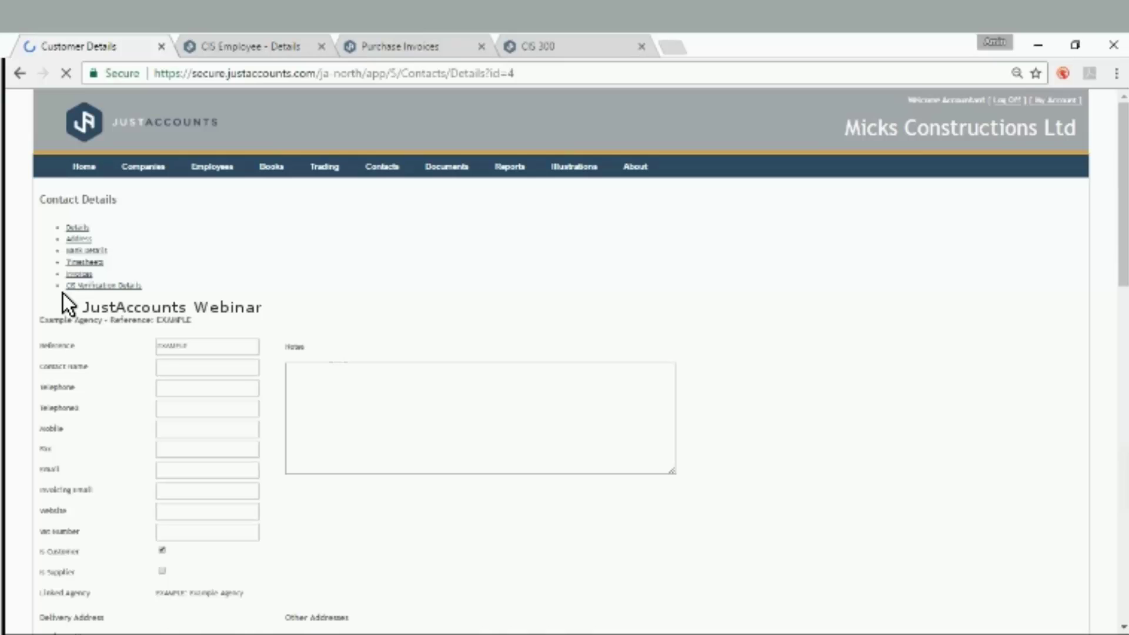
{"action": "scroll", "coordinate": [223, 448], "scroll_direction": "down", "scroll_amount": 1}
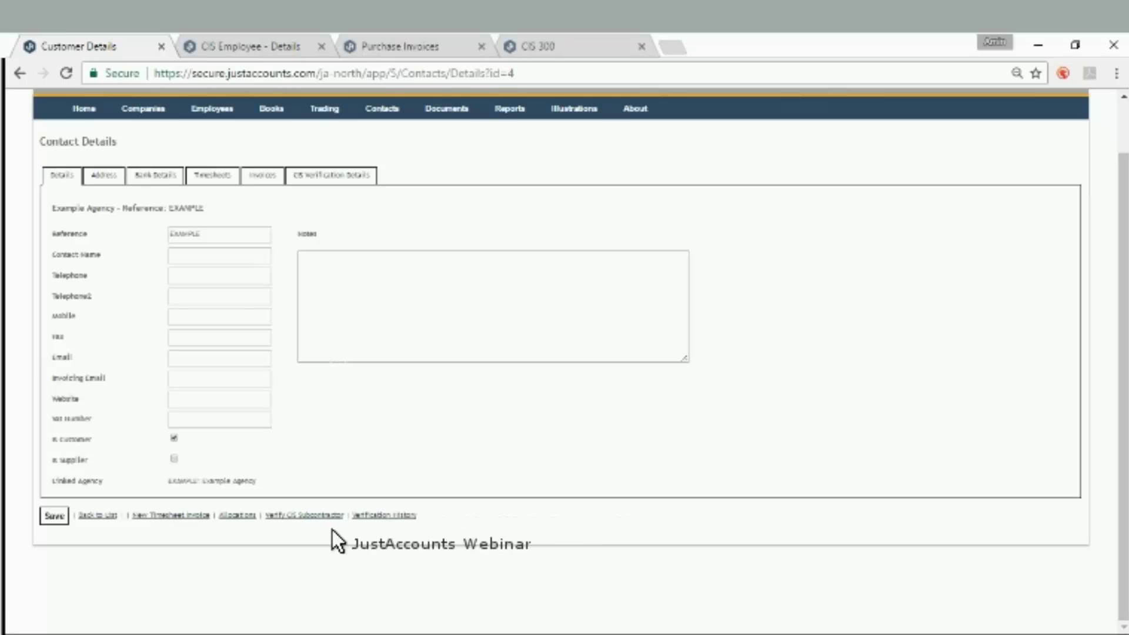
- View Example Agency's CIS verification form and verification history without submitting anything, and return to the employee's verification result
{"action": "left_click", "coordinate": [288, 518]}
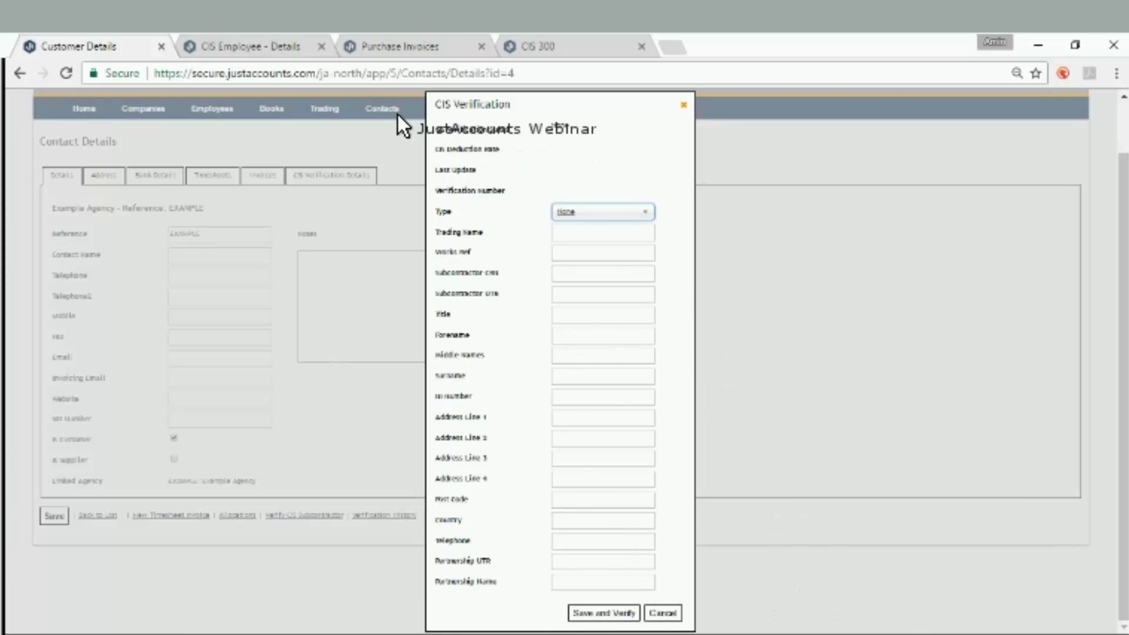
{"action": "key", "text": "Escape"}
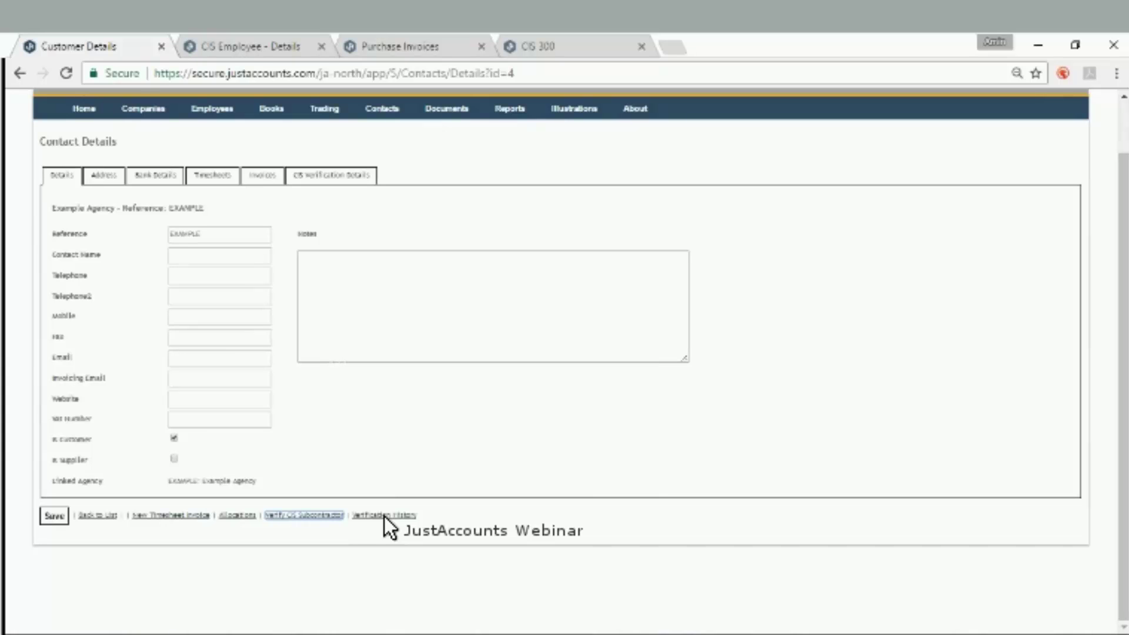
{"action": "left_click", "coordinate": [384, 517]}
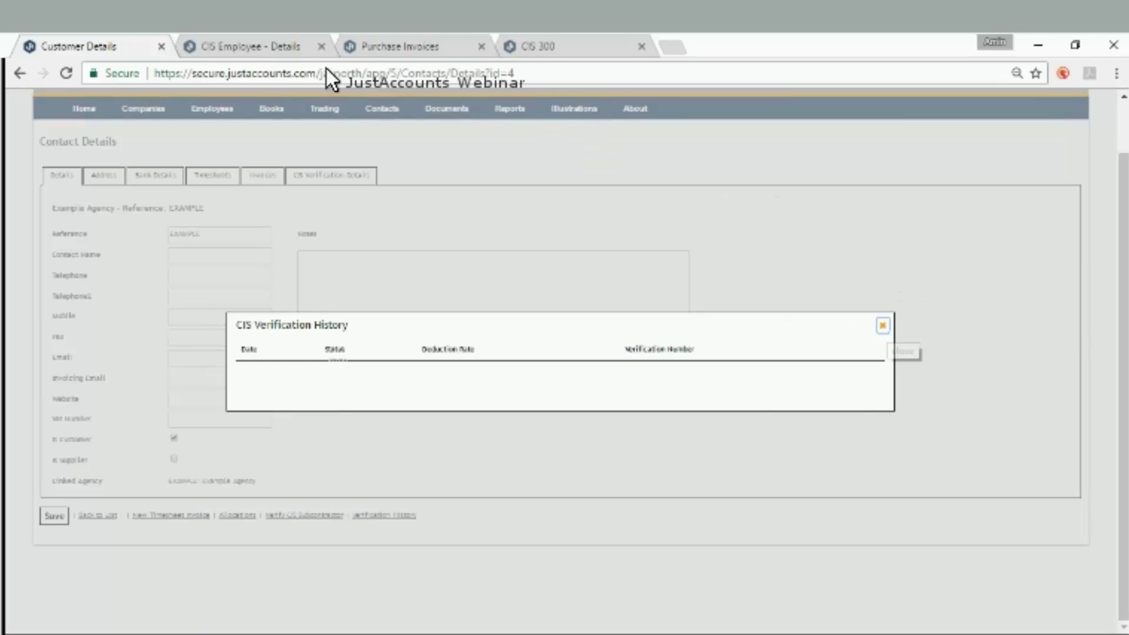
{"action": "key", "text": "Escape"}
{"action": "left_click", "coordinate": [257, 42]}
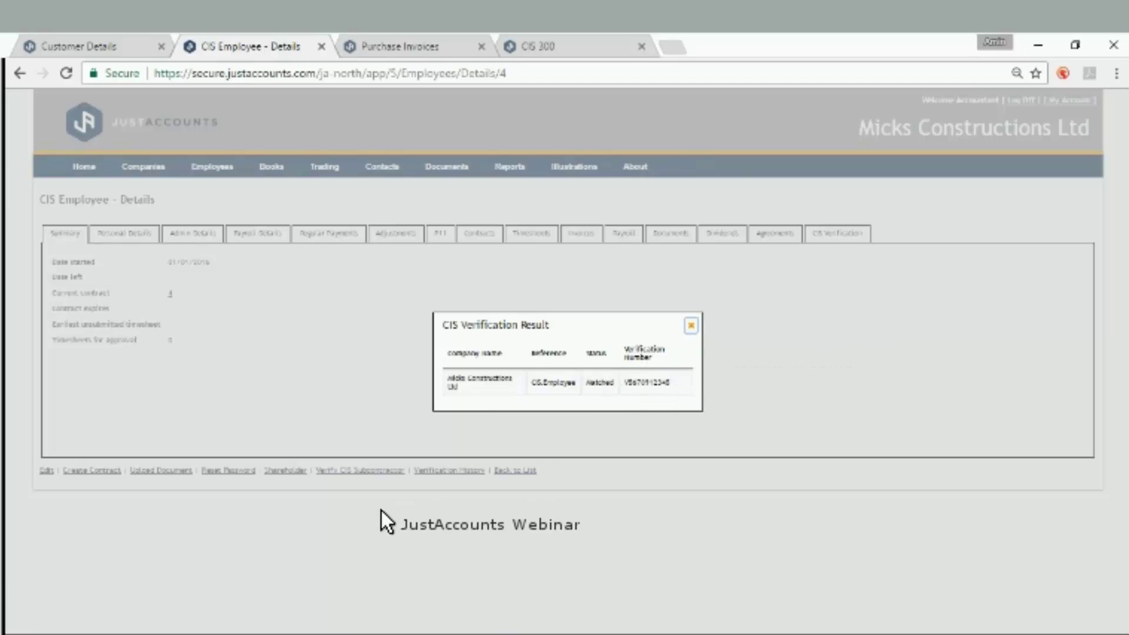
- Review the employee's CIS verification history and close it
{"action": "left_click", "coordinate": [437, 476]}
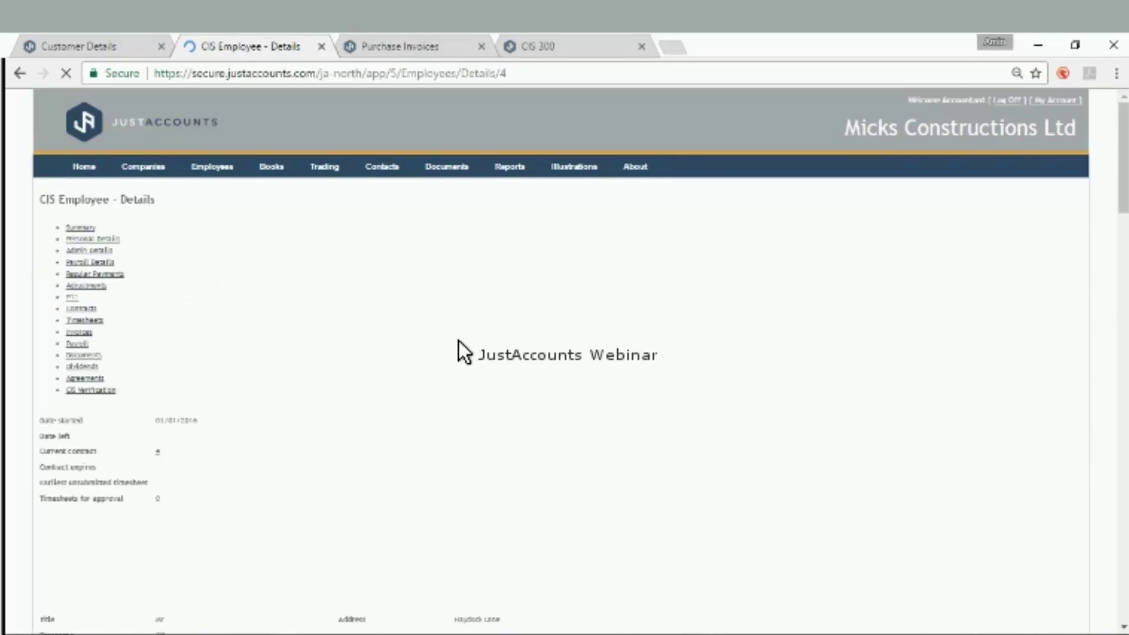
{"action": "left_click", "coordinate": [449, 471]}
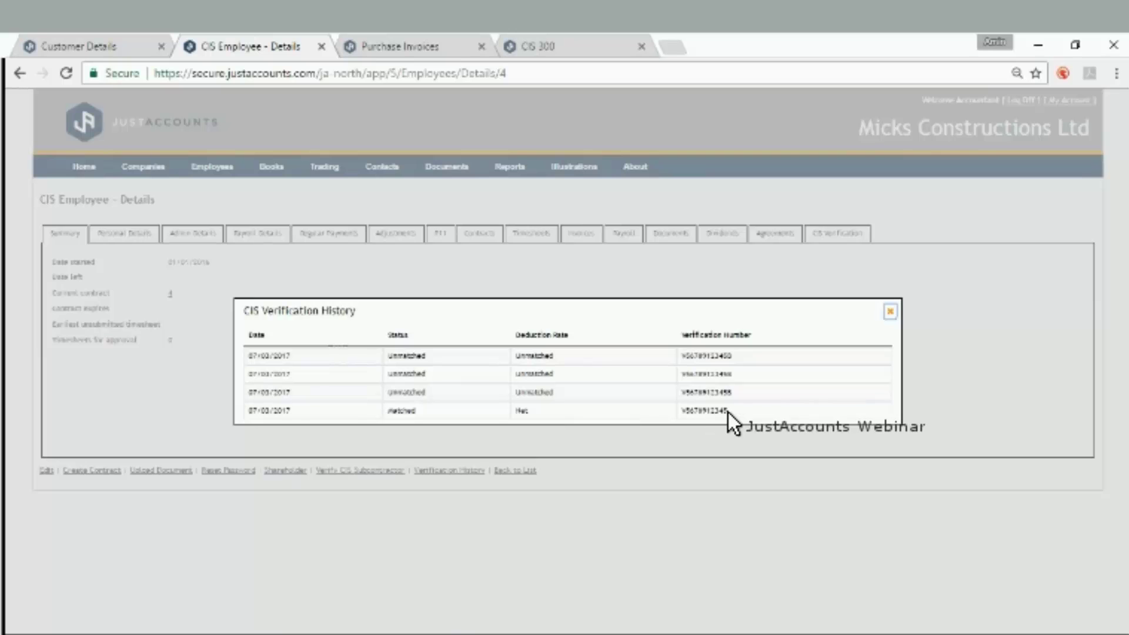
{"action": "left_click", "coordinate": [890, 311]}
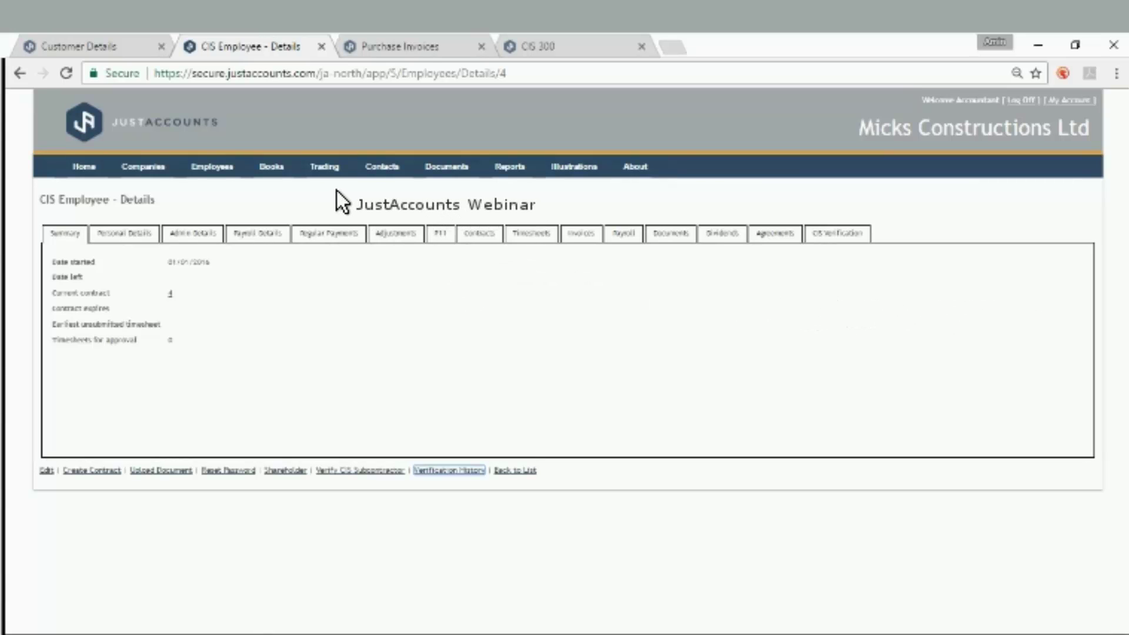
- Create a sales invoice for Example Agency with a line item priced at 2000.00 and a quantity of 1
{"action": "left_click", "coordinate": [339, 171]}
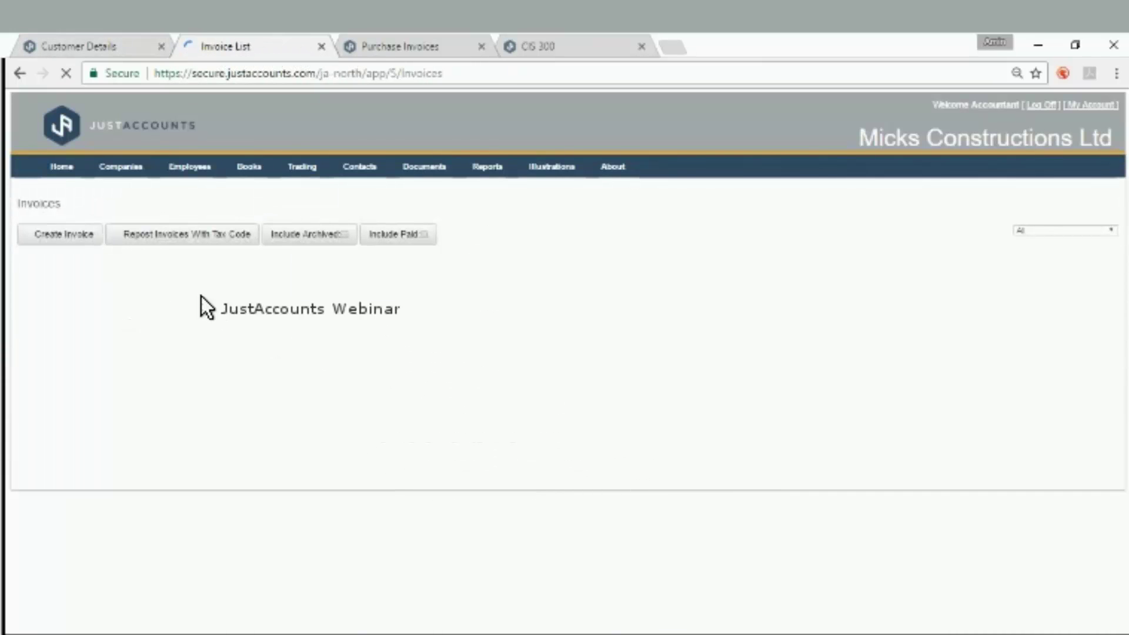
{"action": "left_click", "coordinate": [45, 236]}
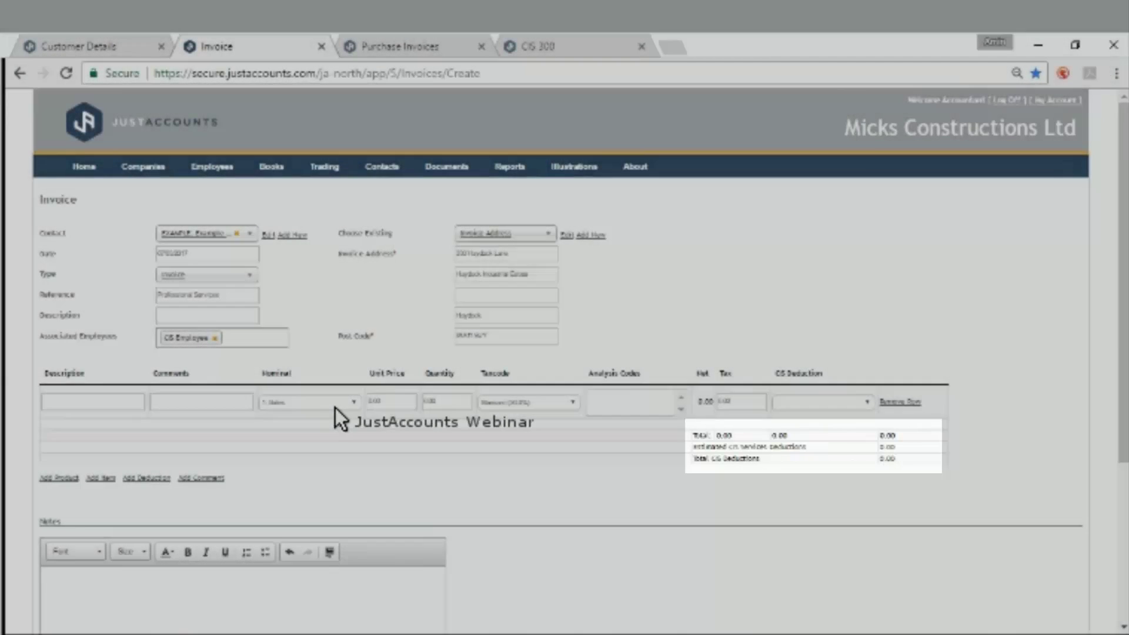
{"action": "key", "text": "Tab"}
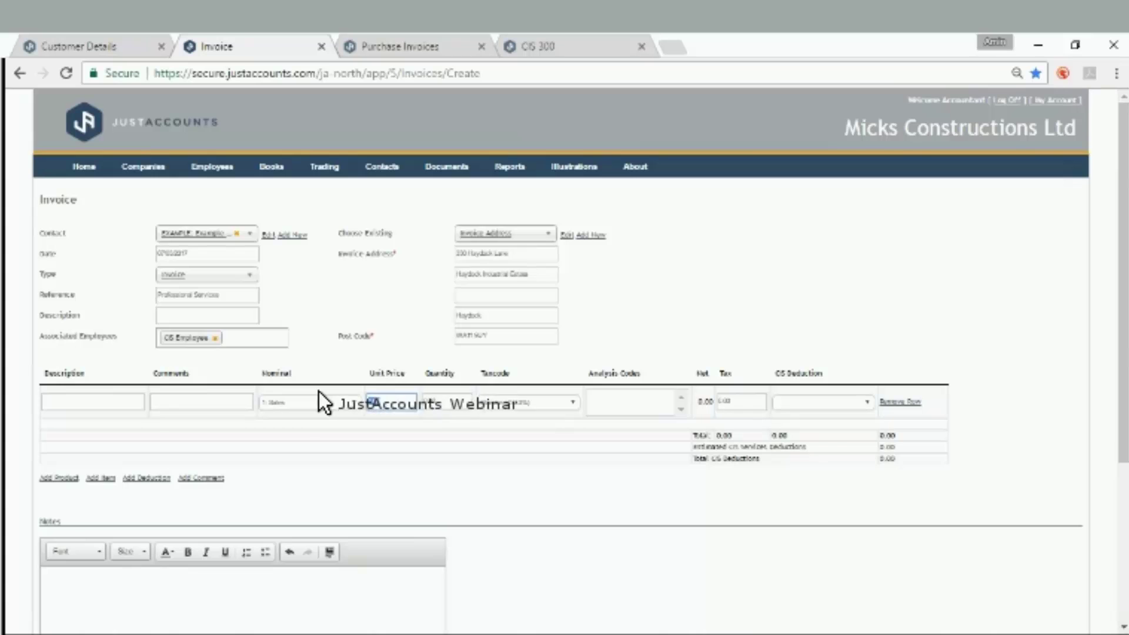
{"action": "type", "text": "2000"}
{"action": "key", "text": "Tab"}
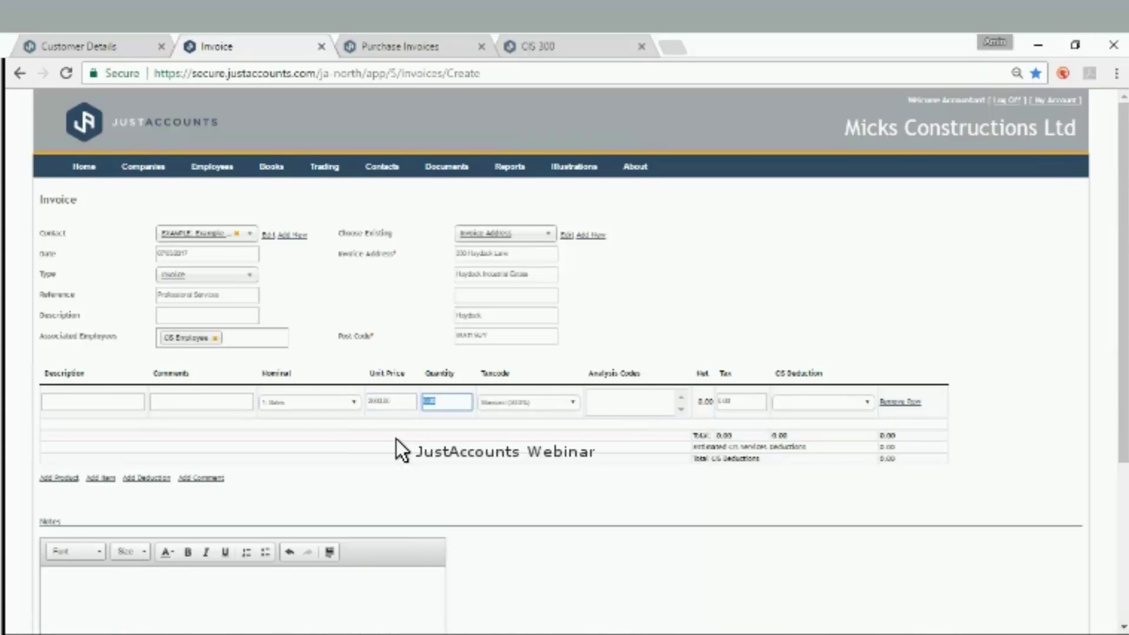
{"action": "type", "text": "1"}
{"action": "key", "text": "Tab"}
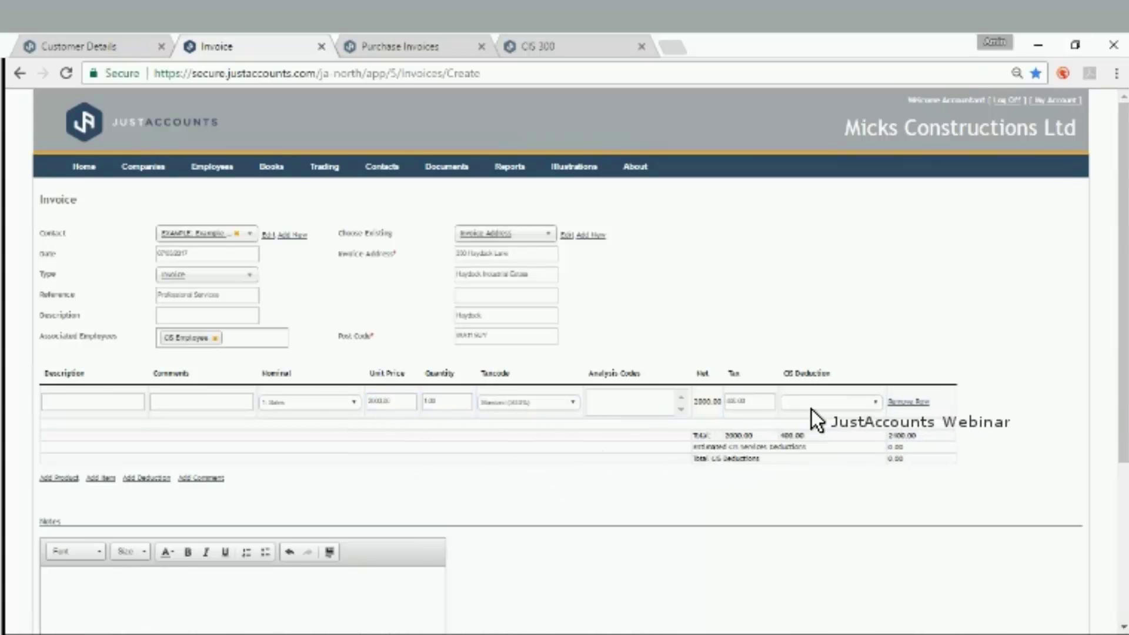
- Set the invoice line's CIS deduction to Services and post the invoice
{"action": "left_click", "coordinate": [821, 405]}
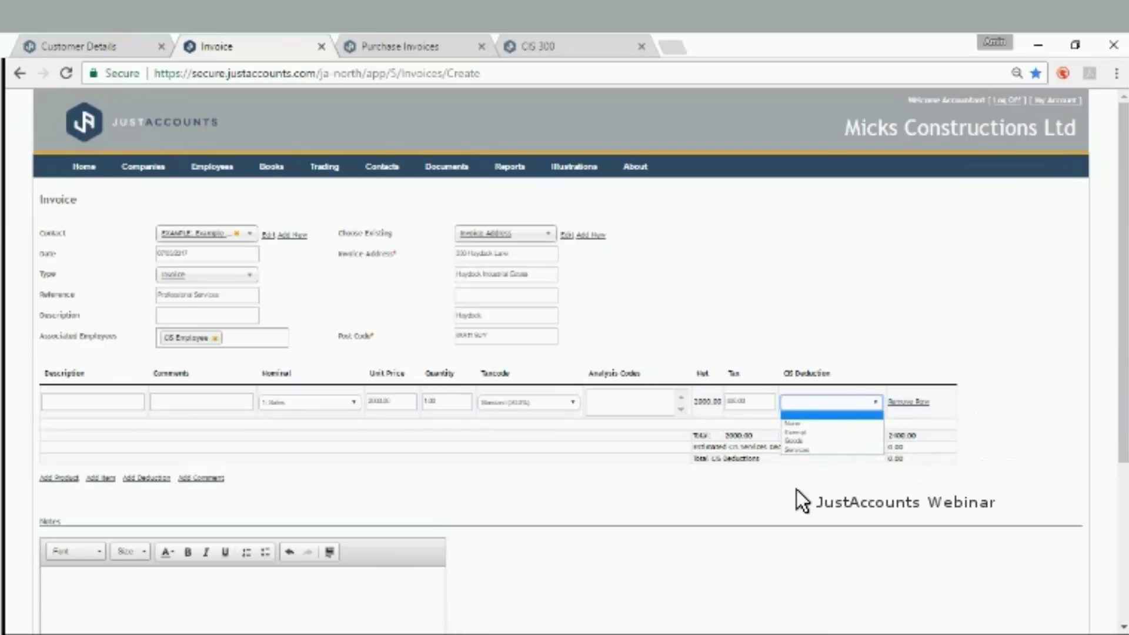
{"action": "left_click", "coordinate": [812, 451]}
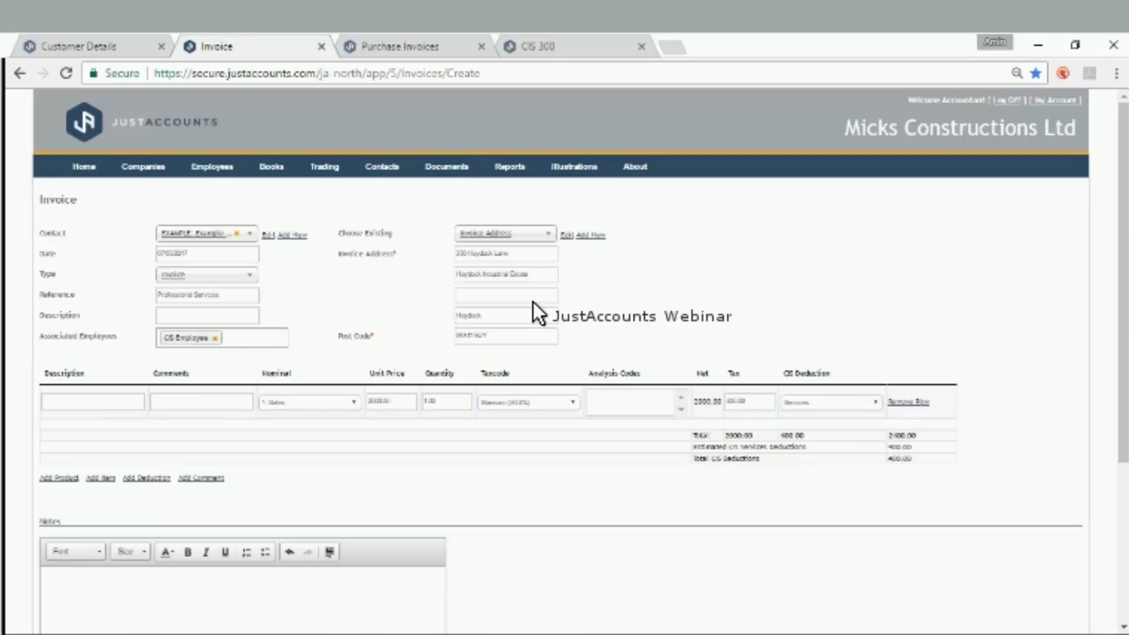
{"action": "scroll", "coordinate": [517, 306], "scroll_direction": "down", "scroll_amount": 2}
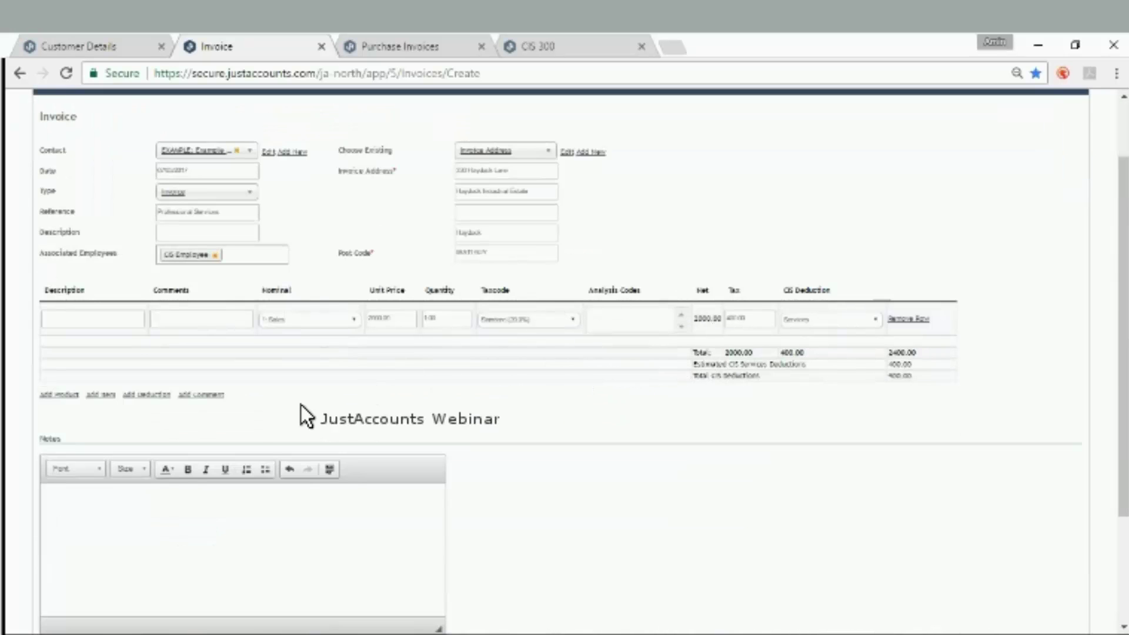
{"action": "scroll", "coordinate": [206, 453], "scroll_direction": "down", "scroll_amount": 3}
{"action": "left_click", "coordinate": [86, 498]}
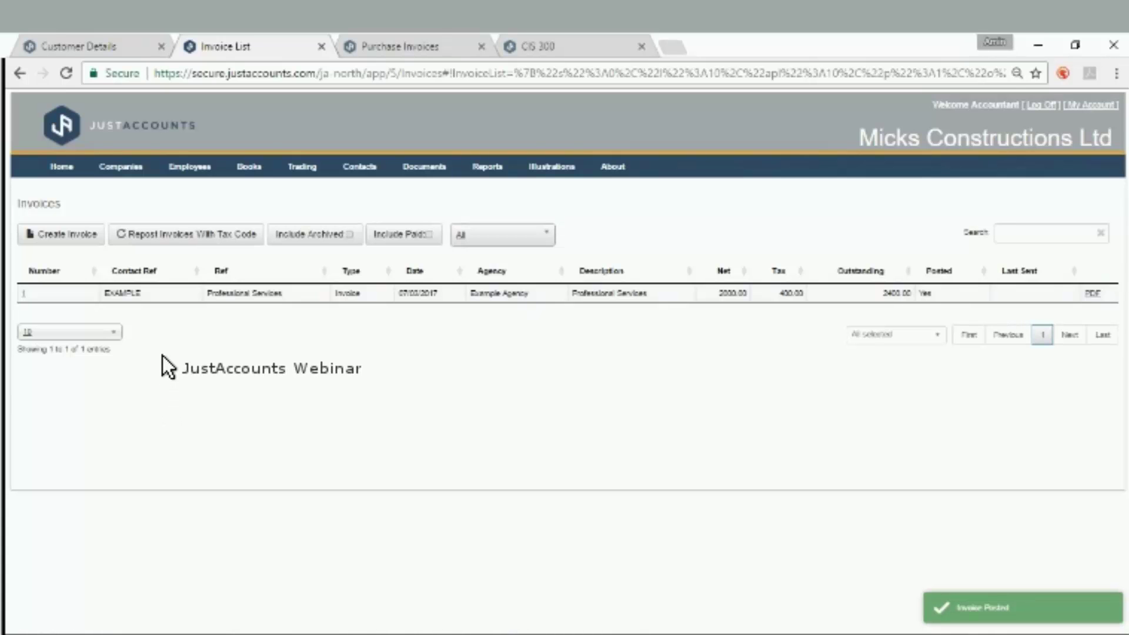
- Open the posted Professional Services invoice and start a new payment, going through its payment and CIS deduction fields
{"action": "left_click", "coordinate": [22, 297]}
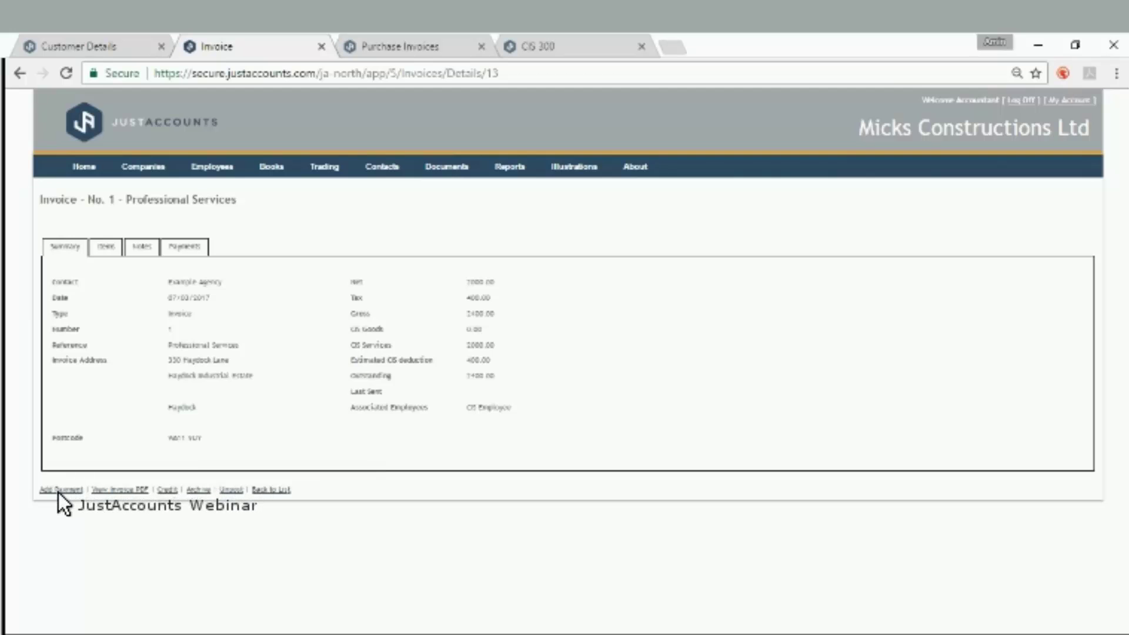
{"action": "left_click", "coordinate": [59, 491]}
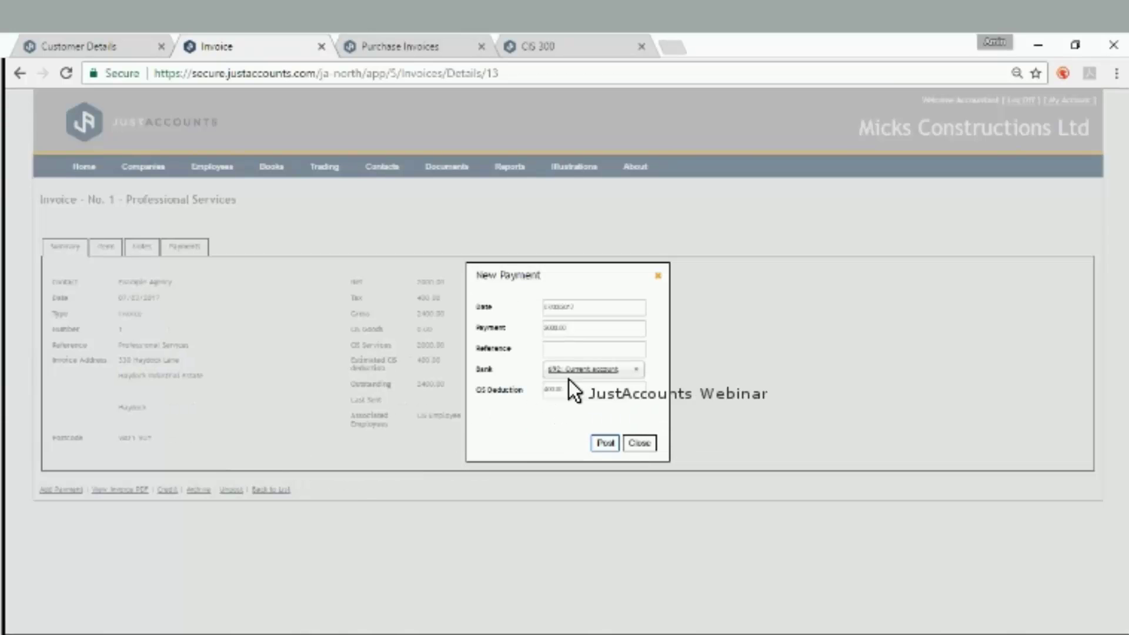
{"action": "key", "text": "Tab"}
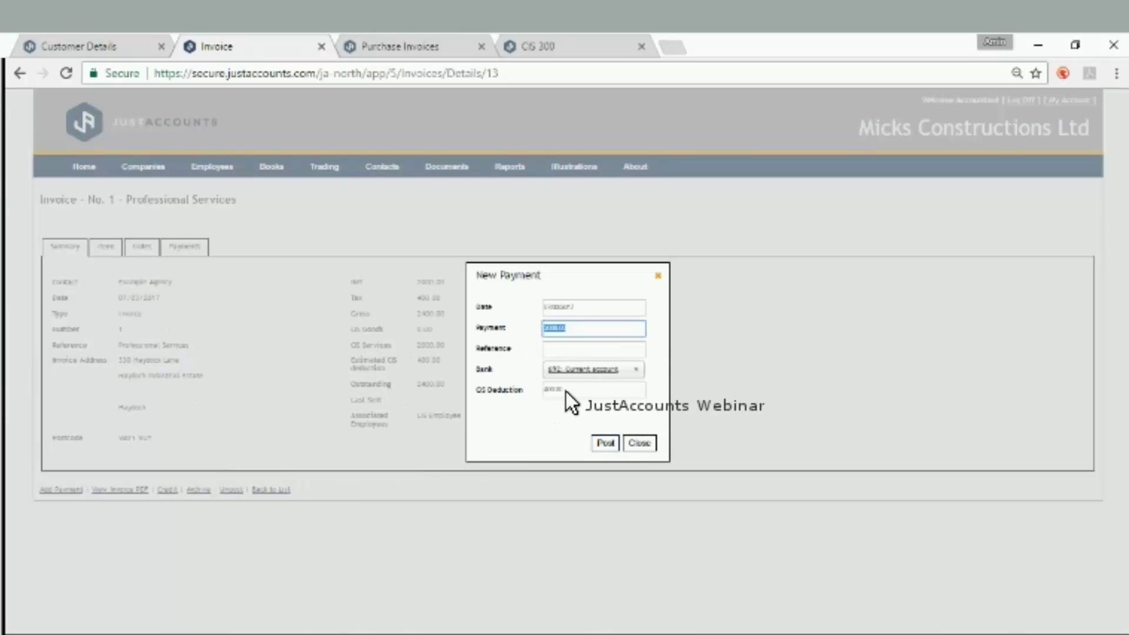
{"action": "key", "text": "Tab"}
{"action": "key", "text": "Tab"}
{"action": "key", "text": "Tab"}
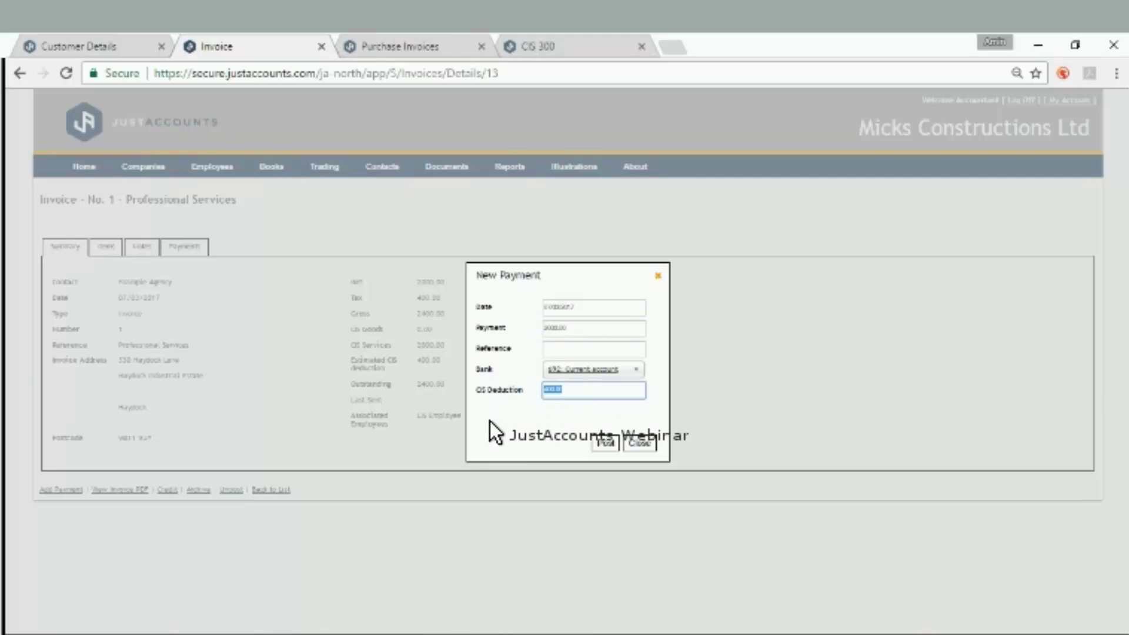
- Try a payment of 1000 with a changed CIS deduction in the new payment
{"action": "left_click", "coordinate": [575, 323]}
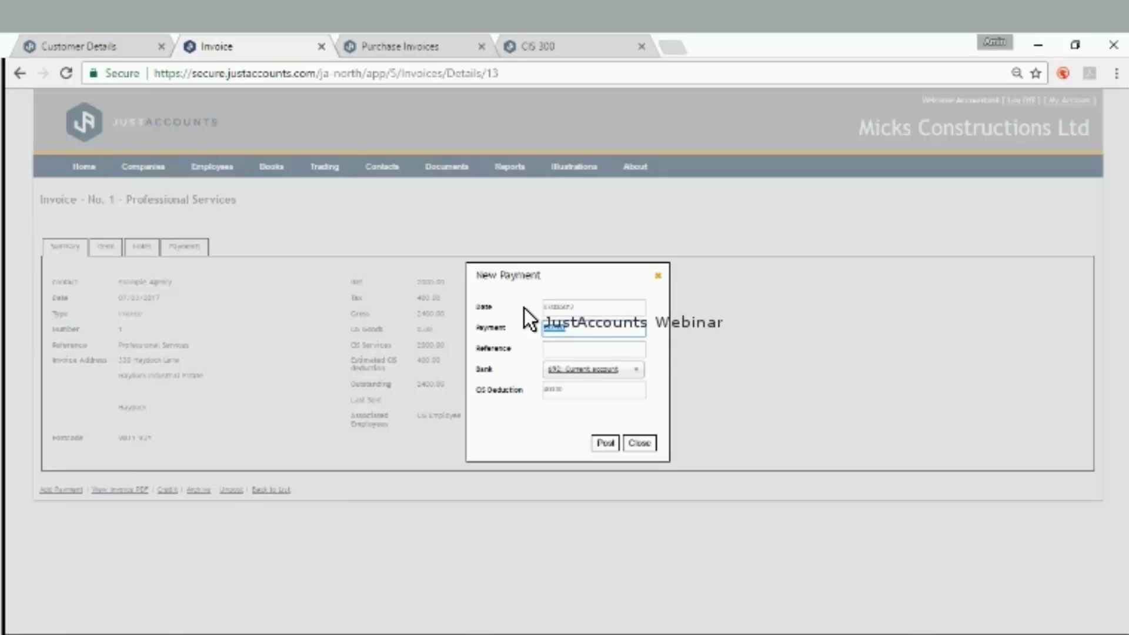
{"action": "type", "text": "1000"}
{"action": "left_click", "coordinate": [500, 391]}
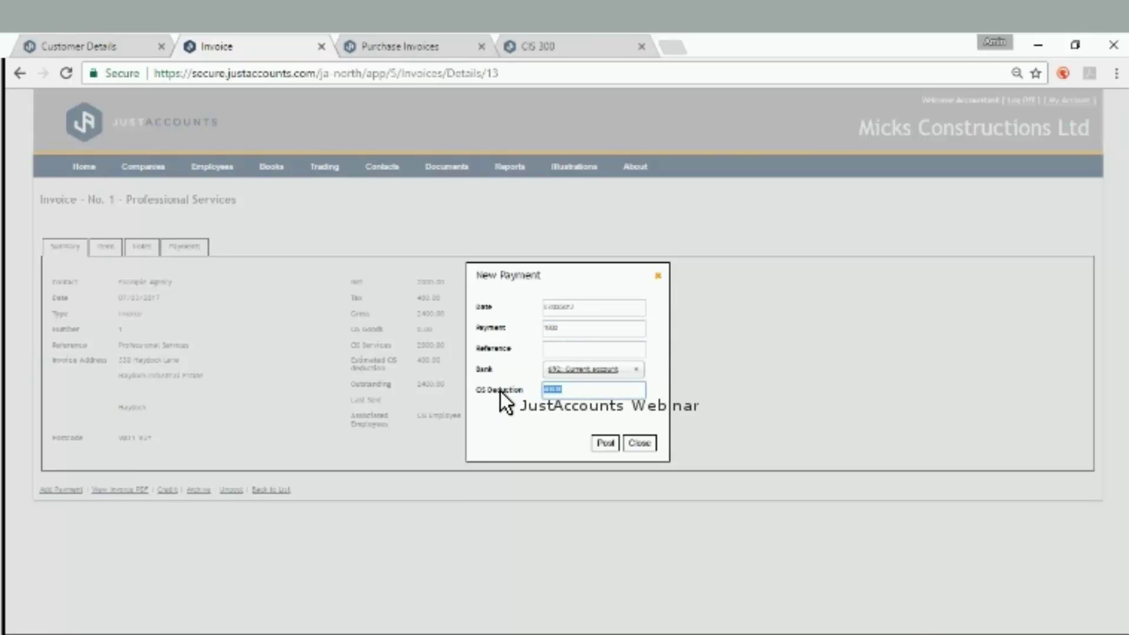
{"action": "type", "text": "100"}
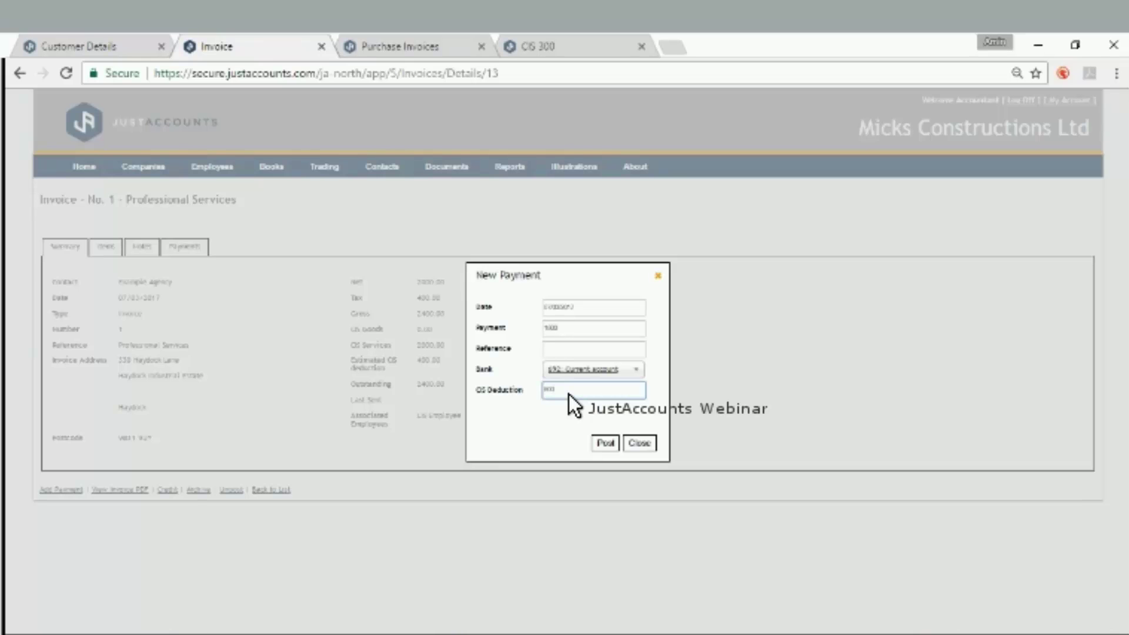
- Correct the CIS deduction and replace the payment amount with a smaller part payment, and post it against the current account
{"action": "key", "text": "BackSpace"}
{"action": "key", "text": "BackSpace"}
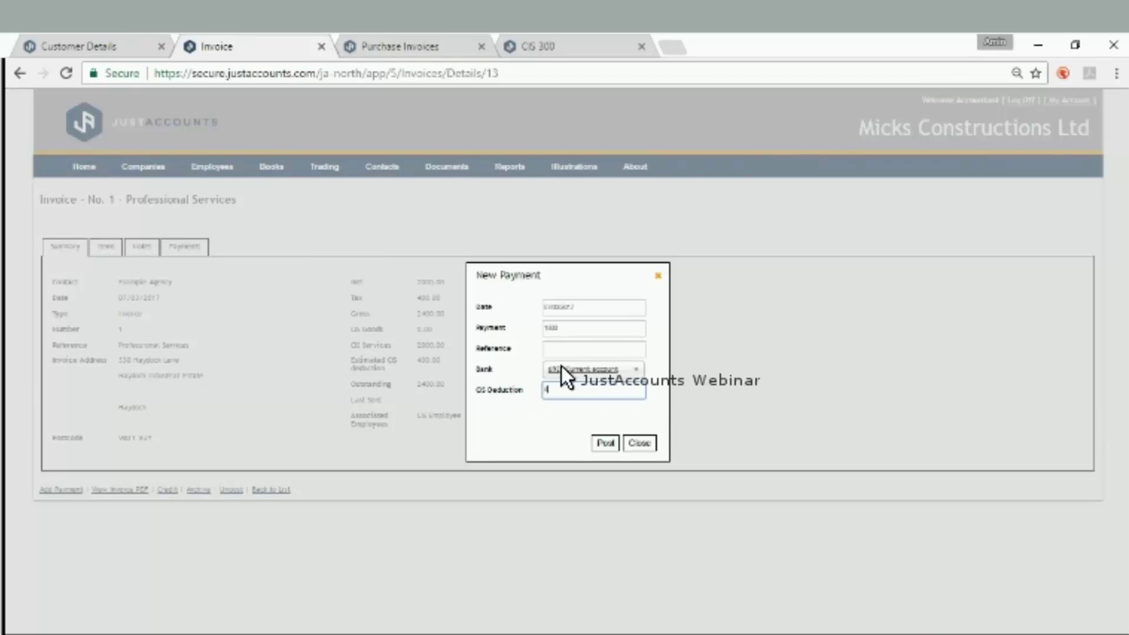
{"action": "type", "text": "00"}
{"action": "key", "text": "shift+Tab"}
{"action": "key", "text": "shift+Tab"}
{"action": "key", "text": "shift+Tab"}
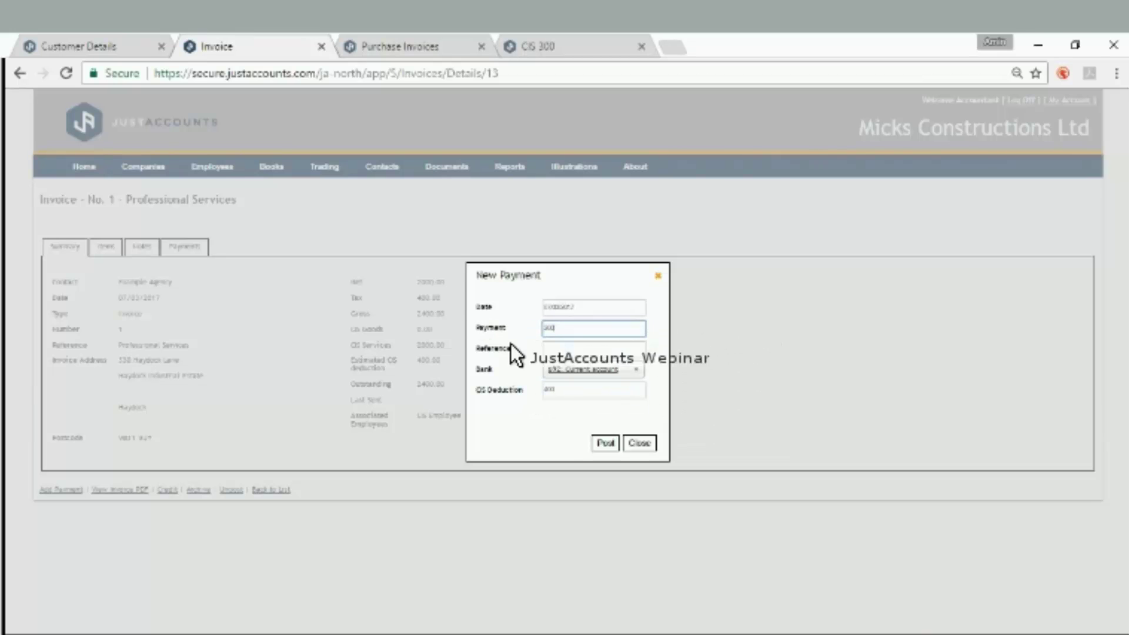
{"action": "left_click", "coordinate": [606, 441]}
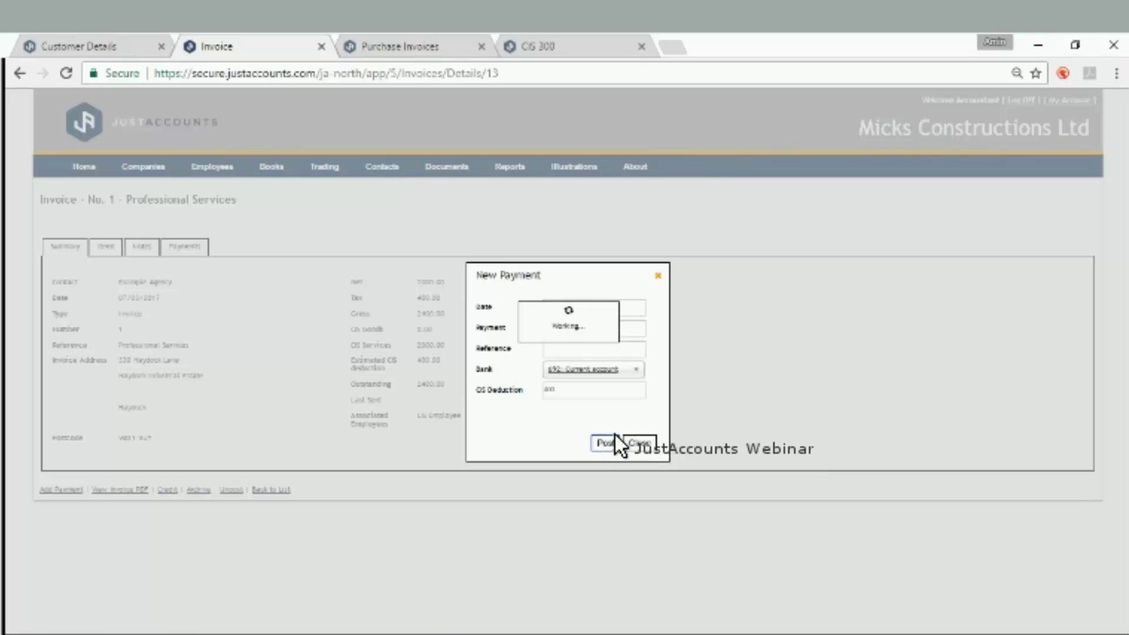
{"action": "left_click", "coordinate": [647, 442]}
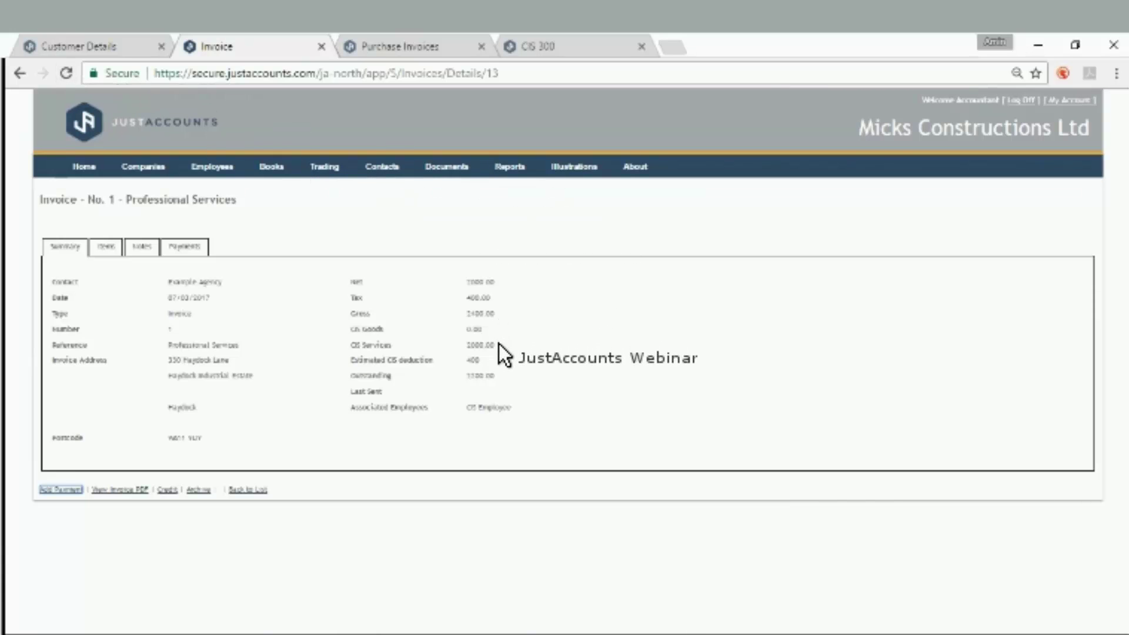
- Return from the invoice to the invoice list and close that browser tab
{"action": "left_click", "coordinate": [238, 483]}
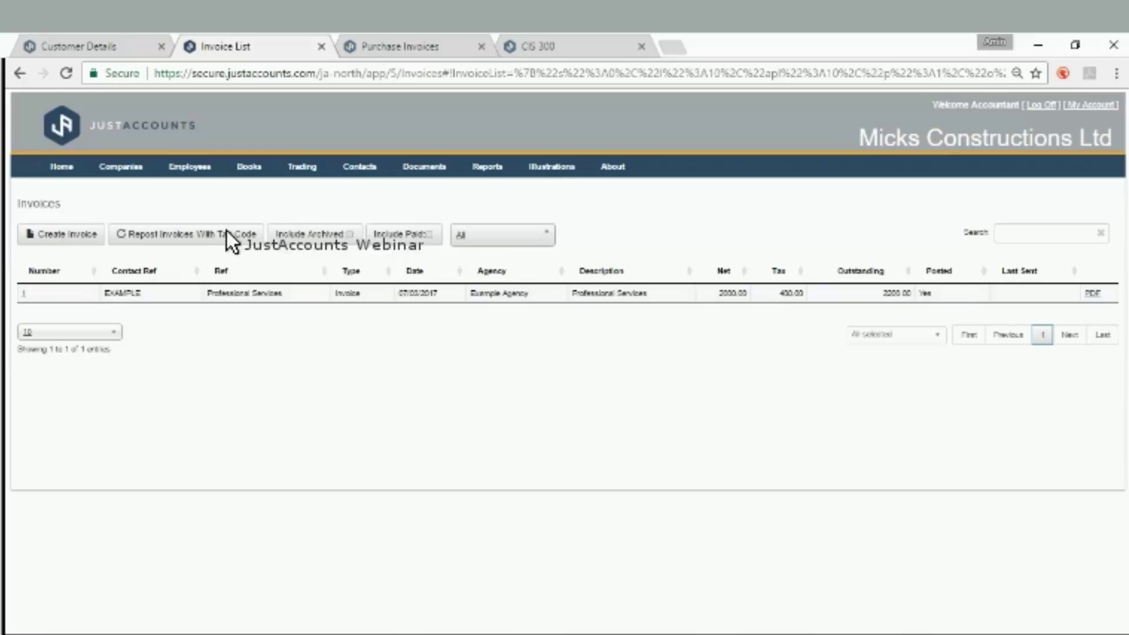
{"action": "left_click", "coordinate": [141, 160]}
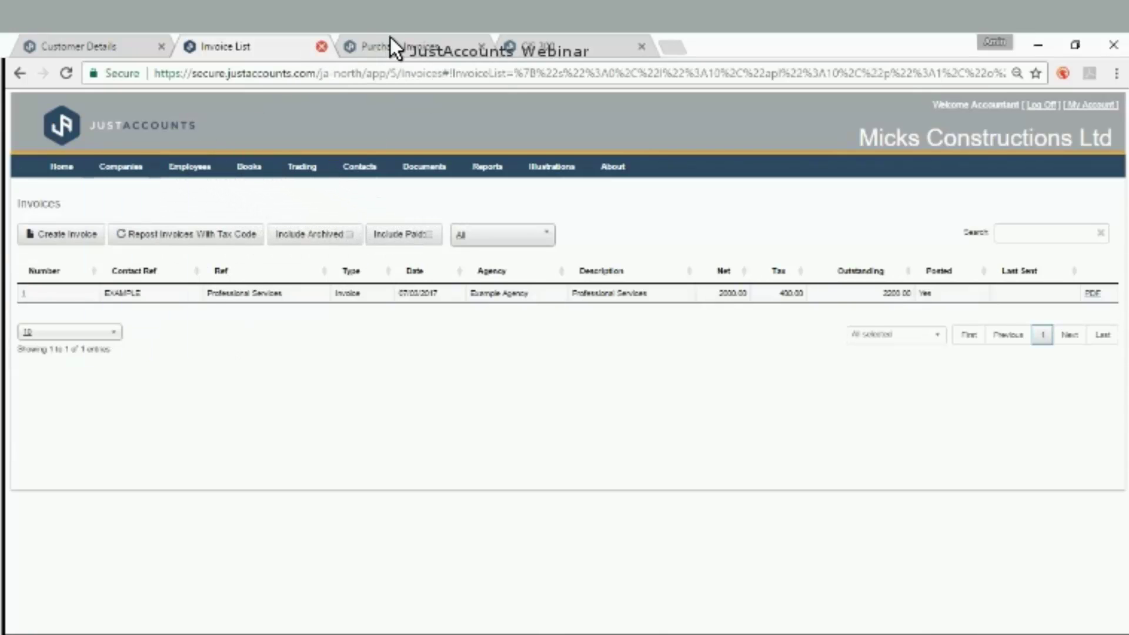
{"action": "left_click", "coordinate": [324, 46]}
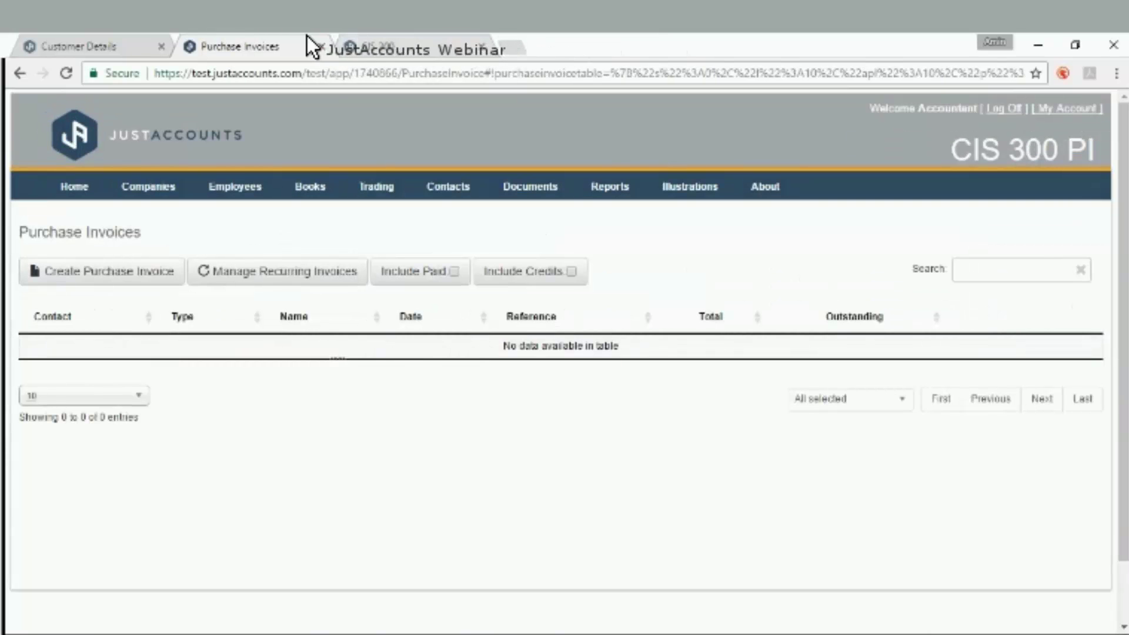
{"action": "left_click", "coordinate": [371, 46]}
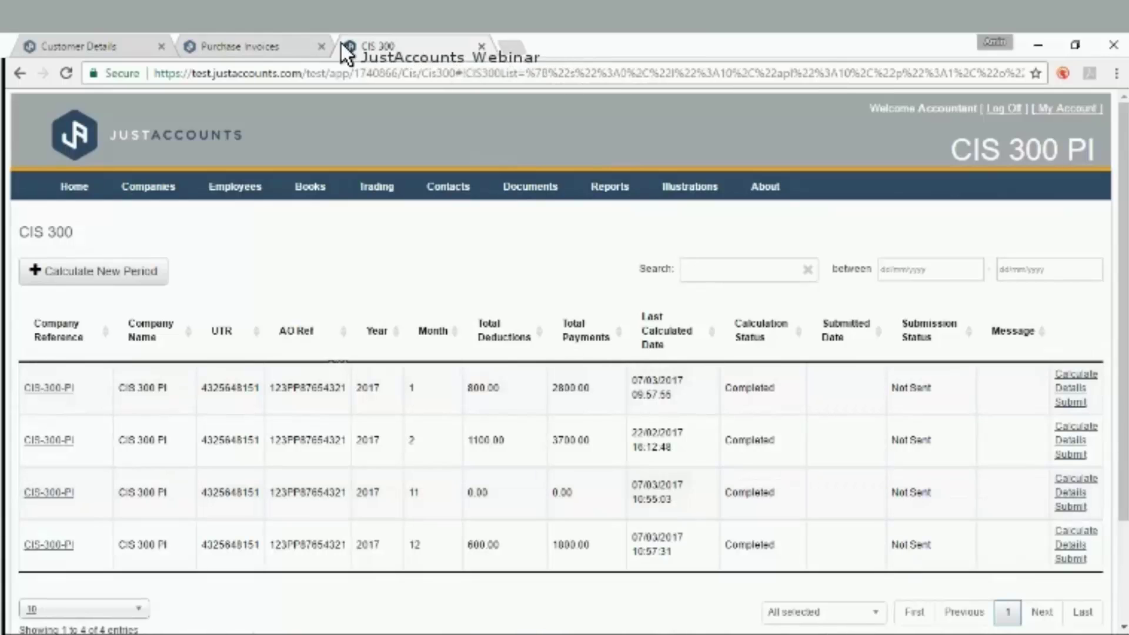
{"action": "left_click_drag", "start_coordinate": [288, 48], "coordinate": [292, 50]}
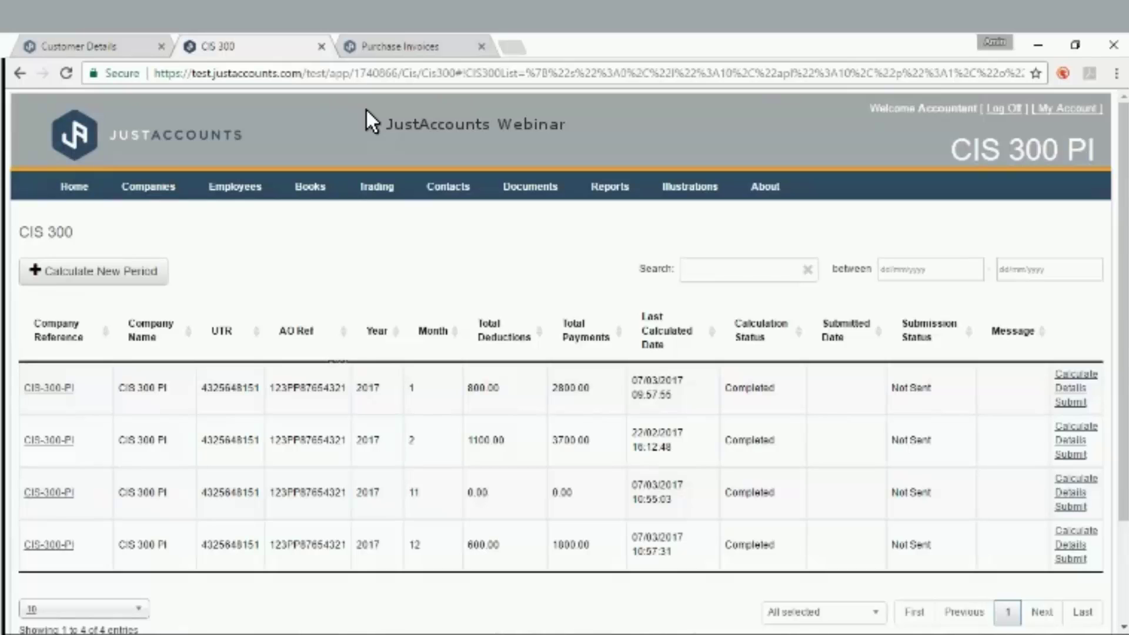
{"action": "left_click", "coordinate": [381, 43]}
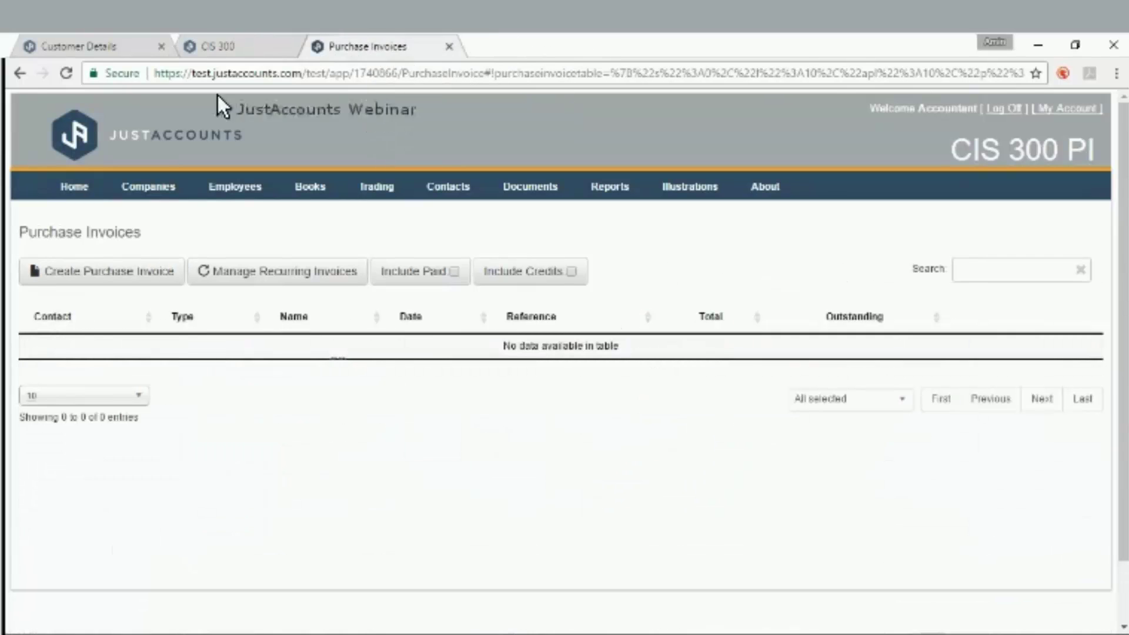
{"action": "key", "text": "ctrl+shift+Page_Up"}
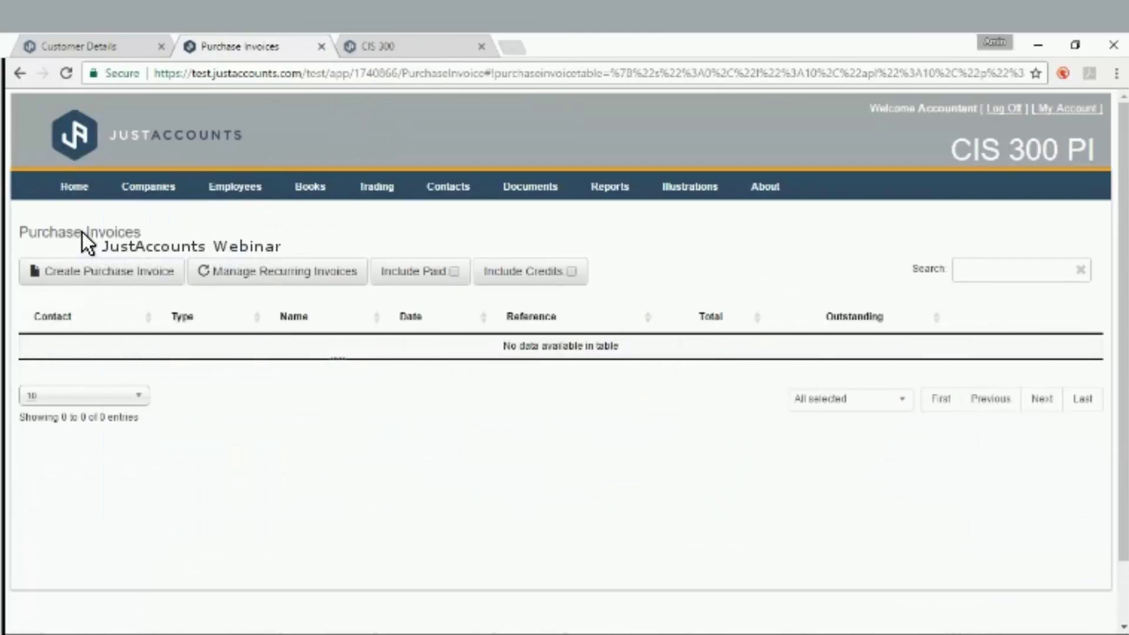
- Start a new purchase invoice for the CIS 300 PI company with Denby Roofing as the supplier
{"action": "left_click", "coordinate": [86, 265]}
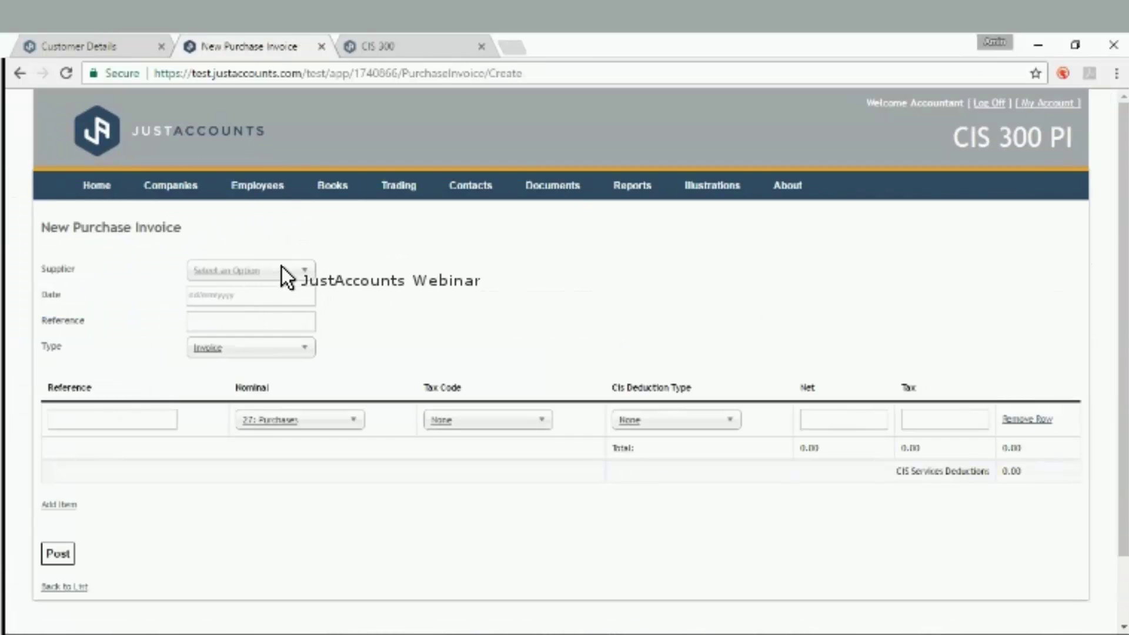
{"action": "left_click", "coordinate": [283, 267]}
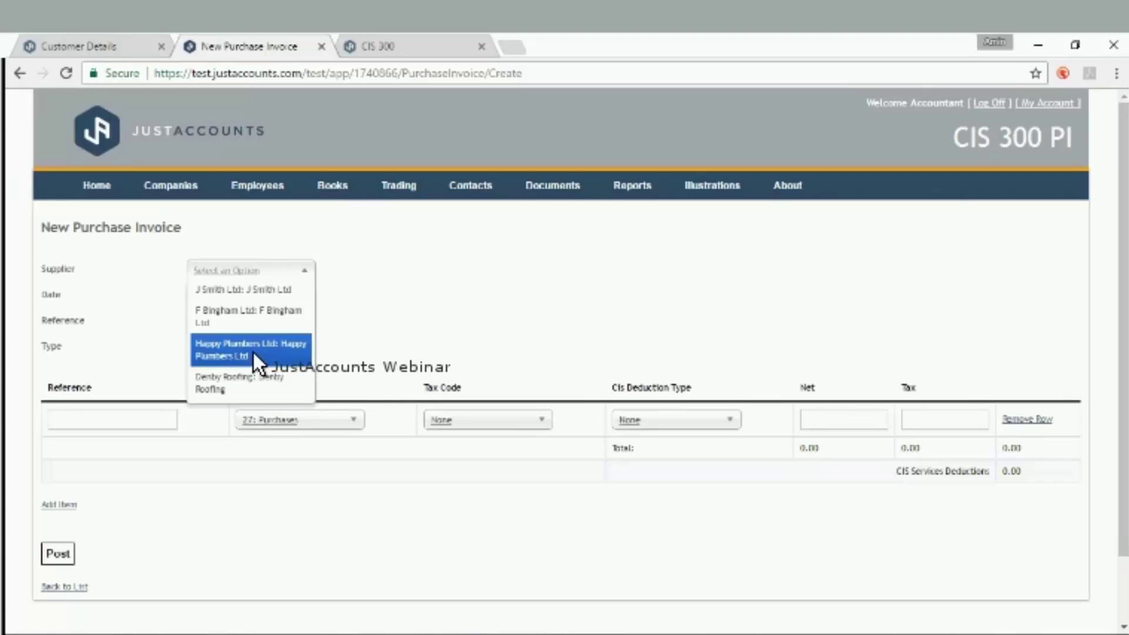
{"action": "left_click", "coordinate": [259, 386]}
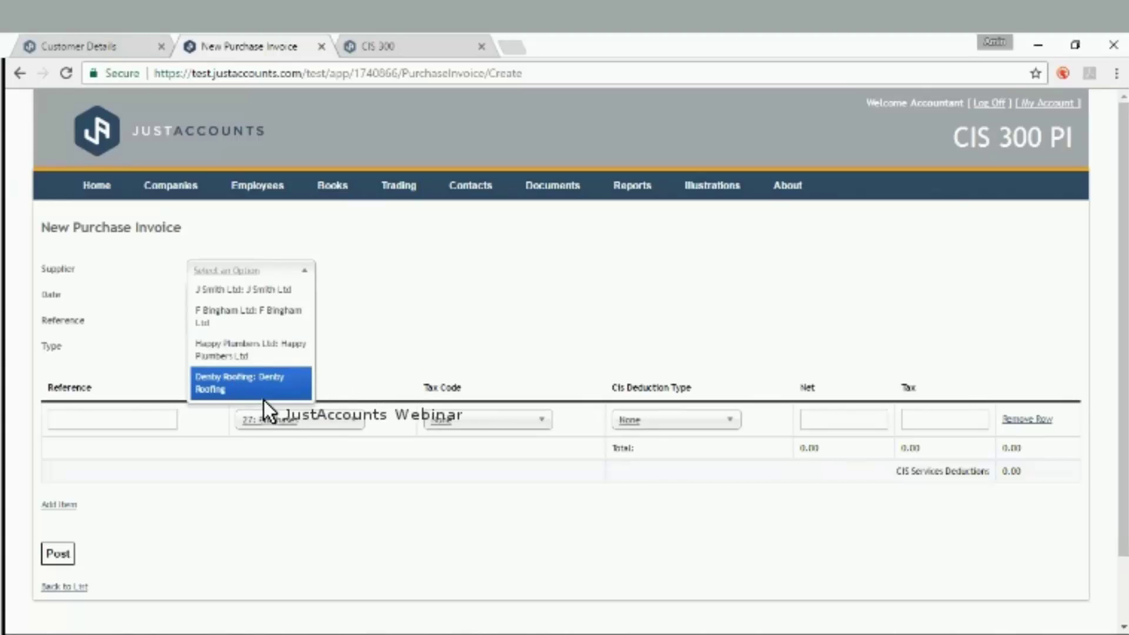
- Set the purchase invoice line's tax code to Standard (20.0%) and its CIS deduction type to Services
{"action": "left_click", "coordinate": [476, 419]}
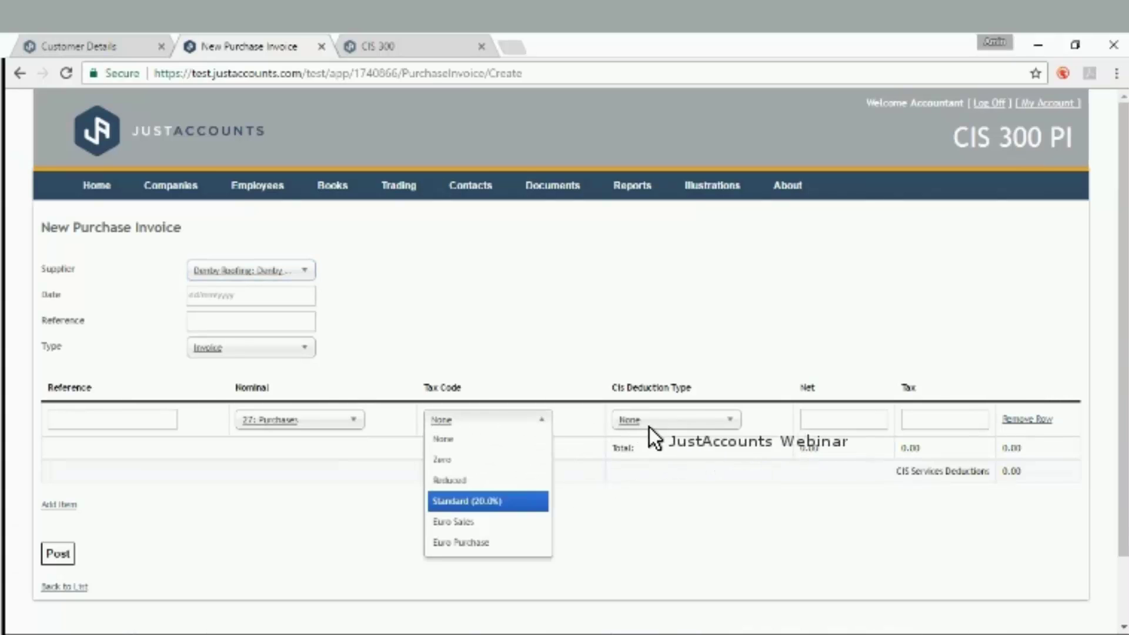
{"action": "key", "text": "Return"}
{"action": "key", "text": "Tab"}
{"action": "key", "text": "alt+Down"}
{"action": "key", "text": "Down"}
{"action": "key", "text": "Down"}
{"action": "key", "text": "Down"}
{"action": "key", "text": "Return"}
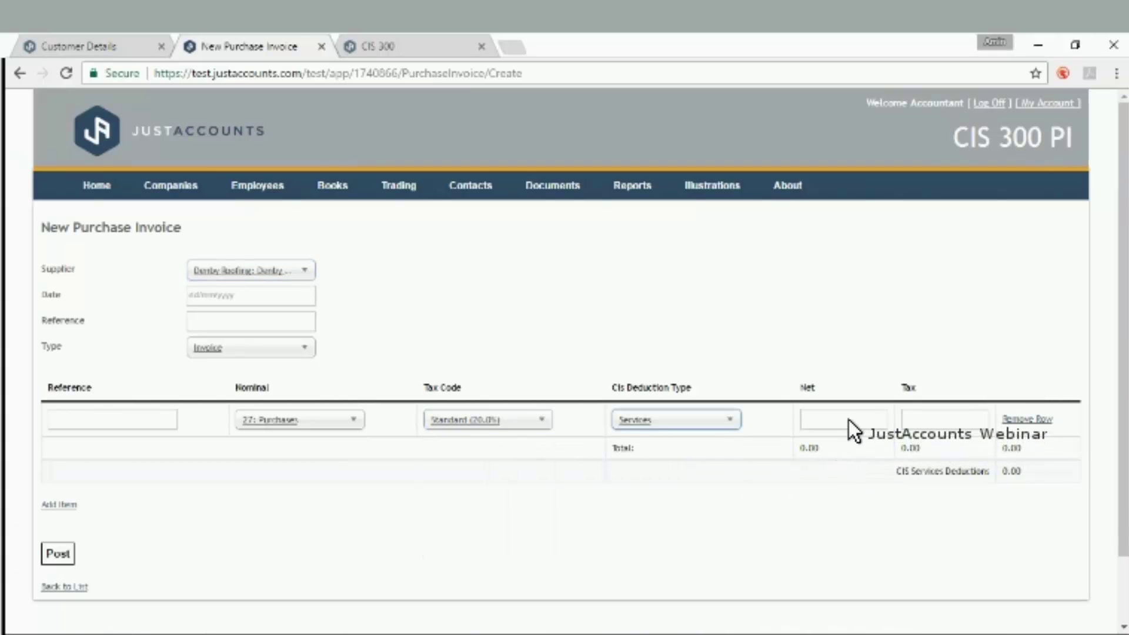
- Set the purchase invoice line's net amount to 1000 and let the tax and CIS deduction calculate
{"action": "left_click", "coordinate": [850, 420]}
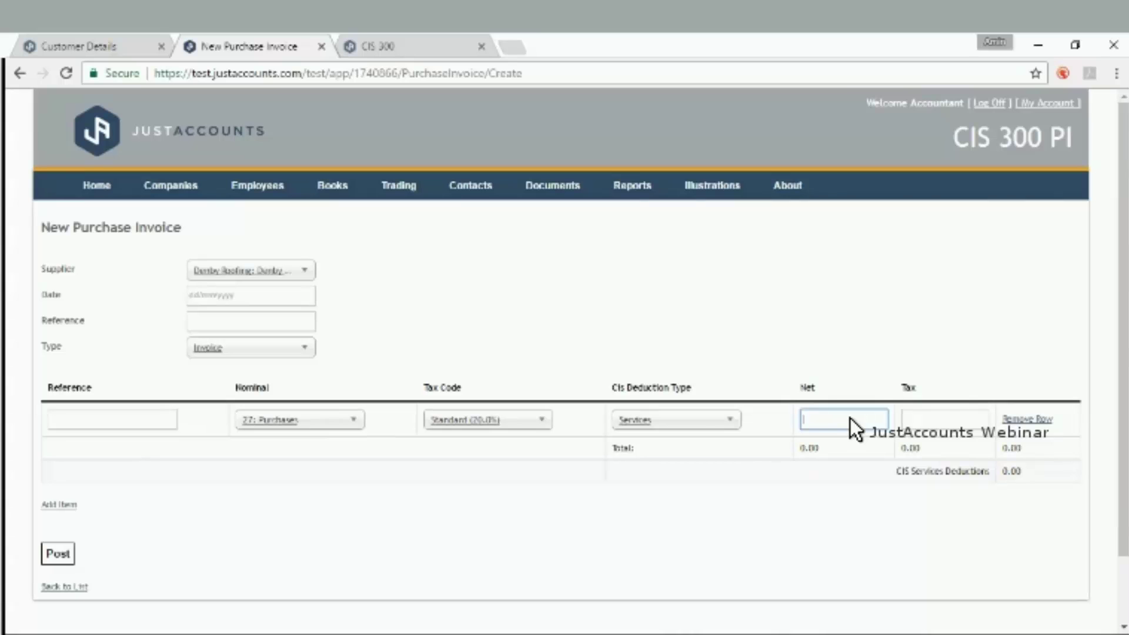
{"action": "type", "text": "1000"}
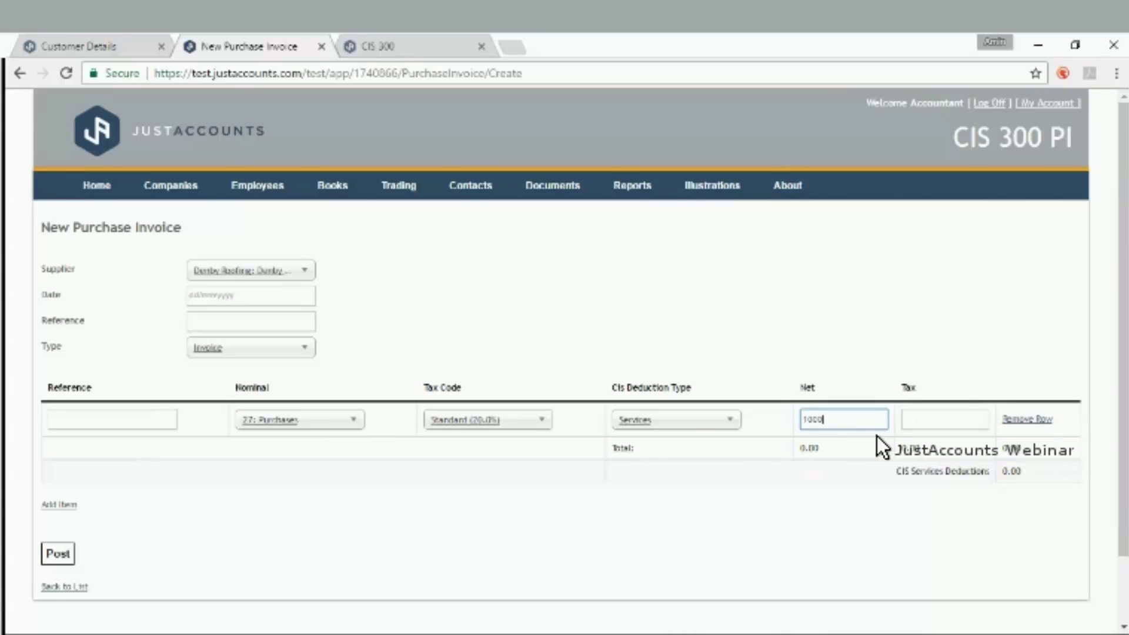
{"action": "left_click", "coordinate": [920, 474]}
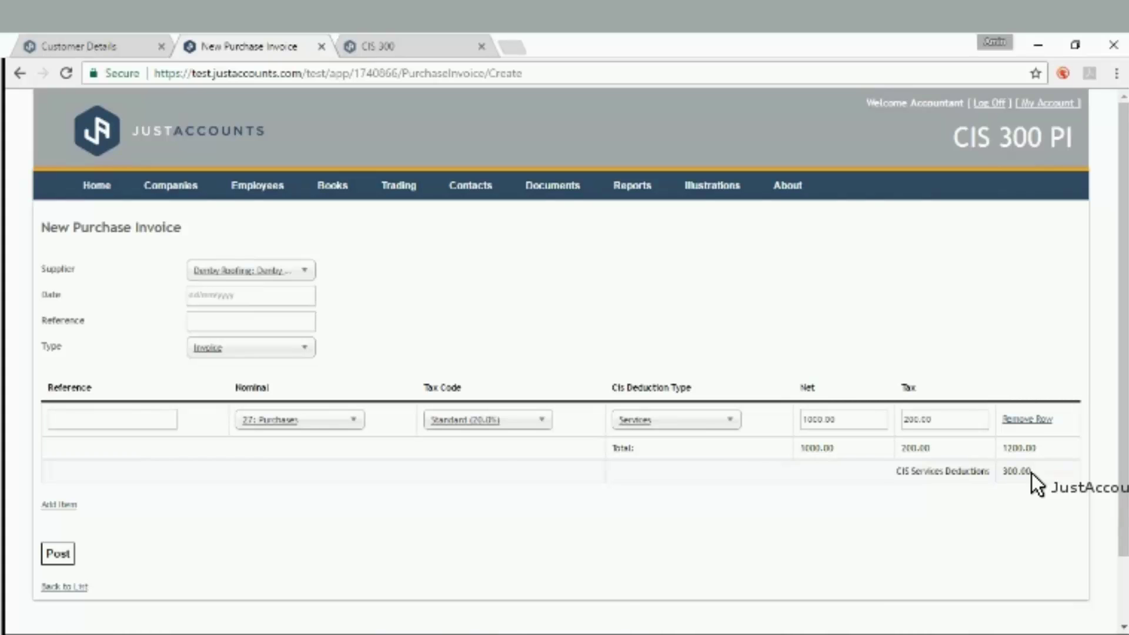
- Date the purchase invoice 01/03/2017, enter Roofing as the line's reference, and post the invoice
{"action": "left_click", "coordinate": [218, 296]}
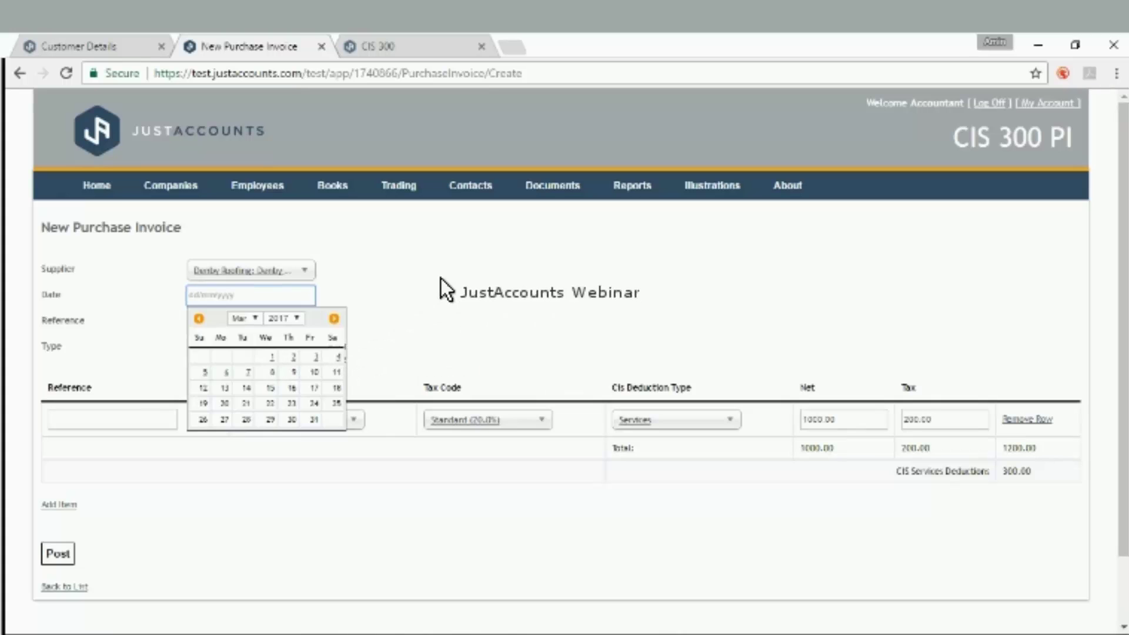
{"action": "left_click", "coordinate": [271, 357]}
{"action": "scroll", "coordinate": [97, 339], "scroll_direction": "down", "scroll_amount": 2}
{"action": "left_click", "coordinate": [97, 338]}
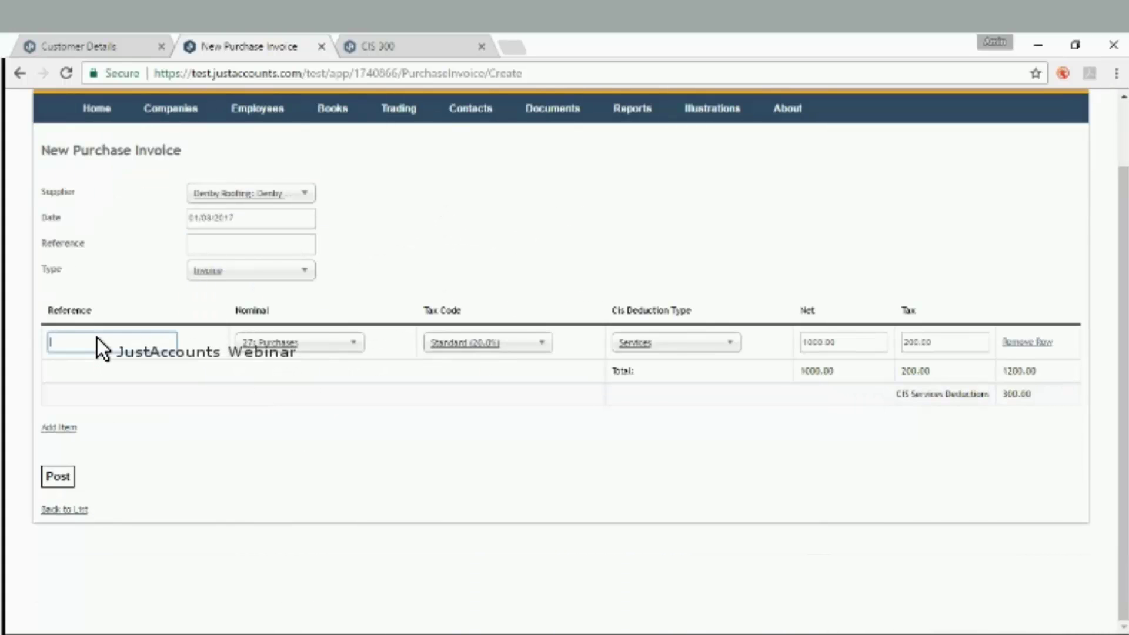
{"action": "type", "text": "Roofing"}
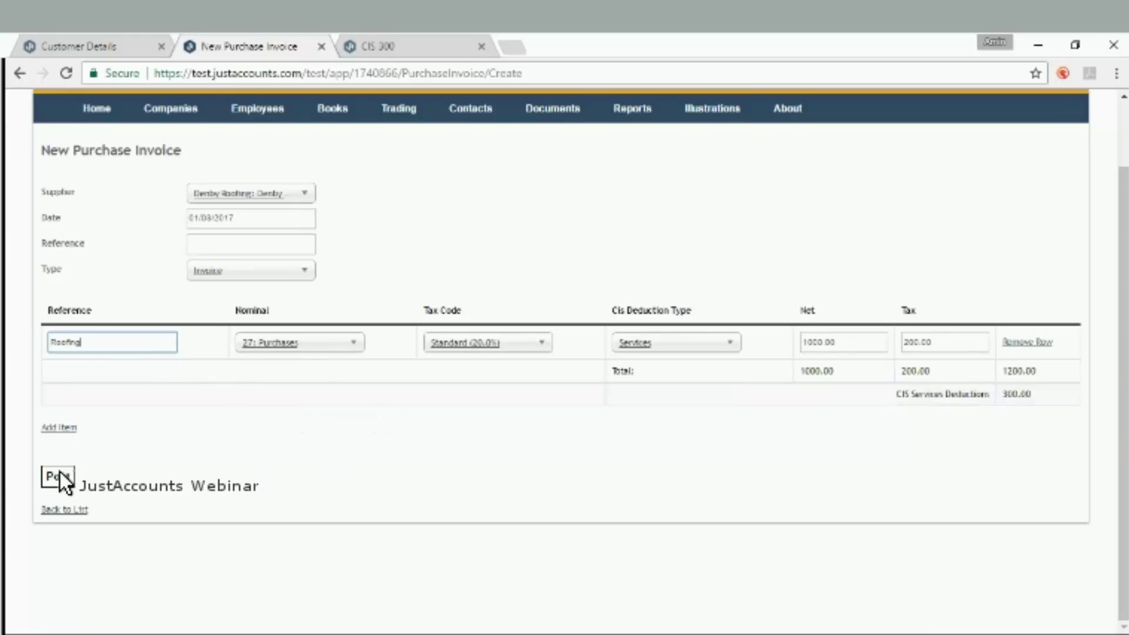
{"action": "left_click", "coordinate": [63, 461]}
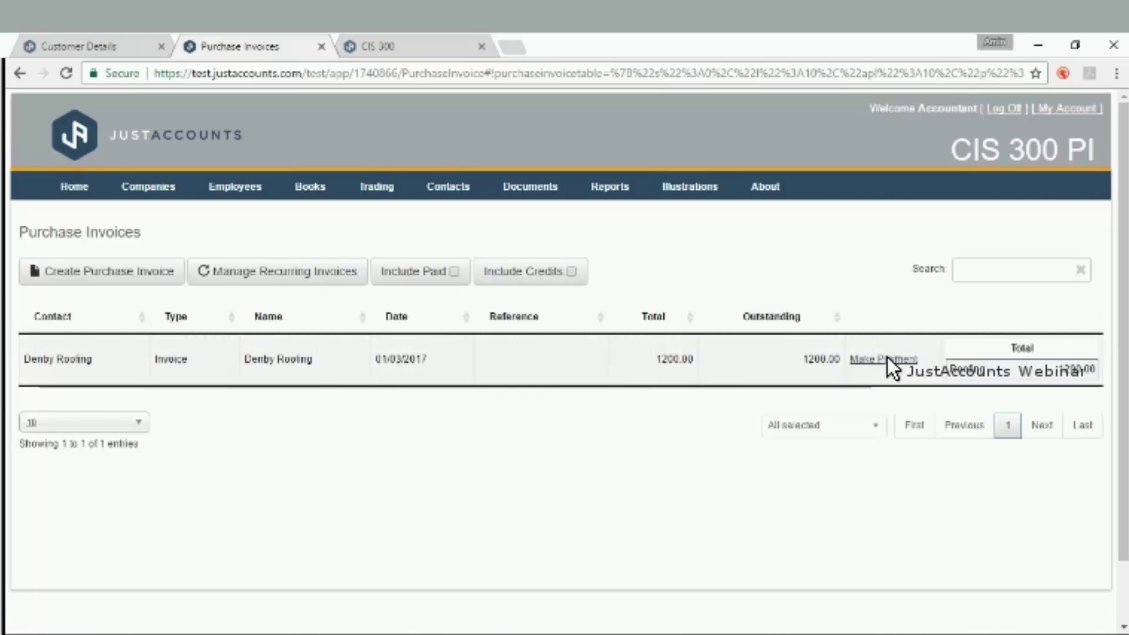
- Make the payment for the Denby Roofing purchase invoice from the current account, keeping the proposed date and amount
{"action": "left_click", "coordinate": [896, 360]}
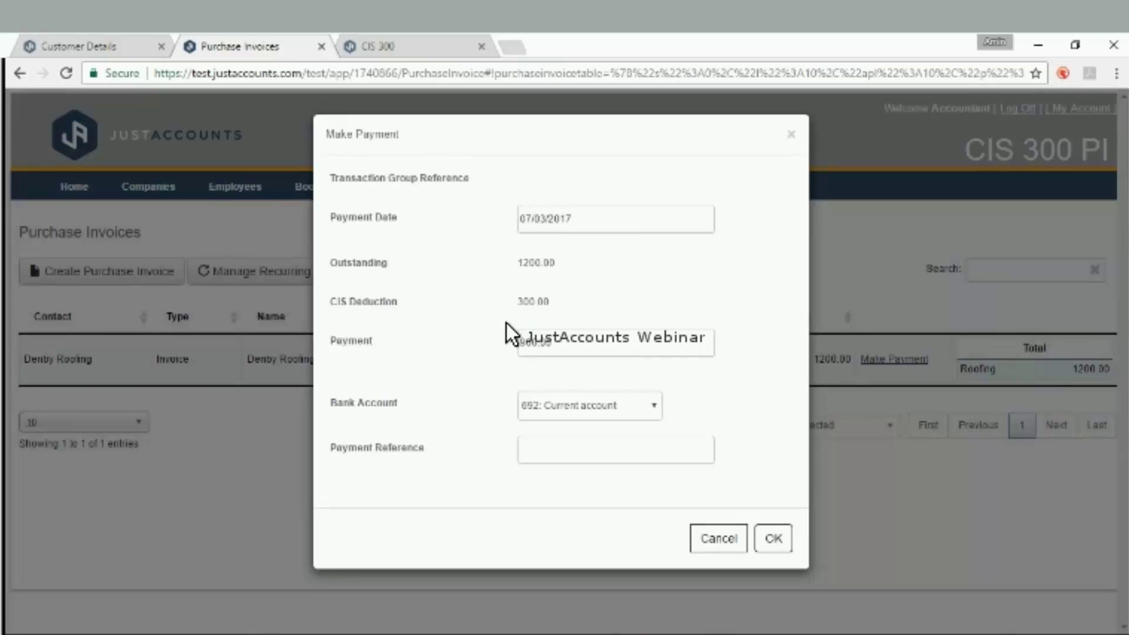
{"action": "left_click", "coordinate": [544, 342]}
{"action": "left_click", "coordinate": [773, 536]}
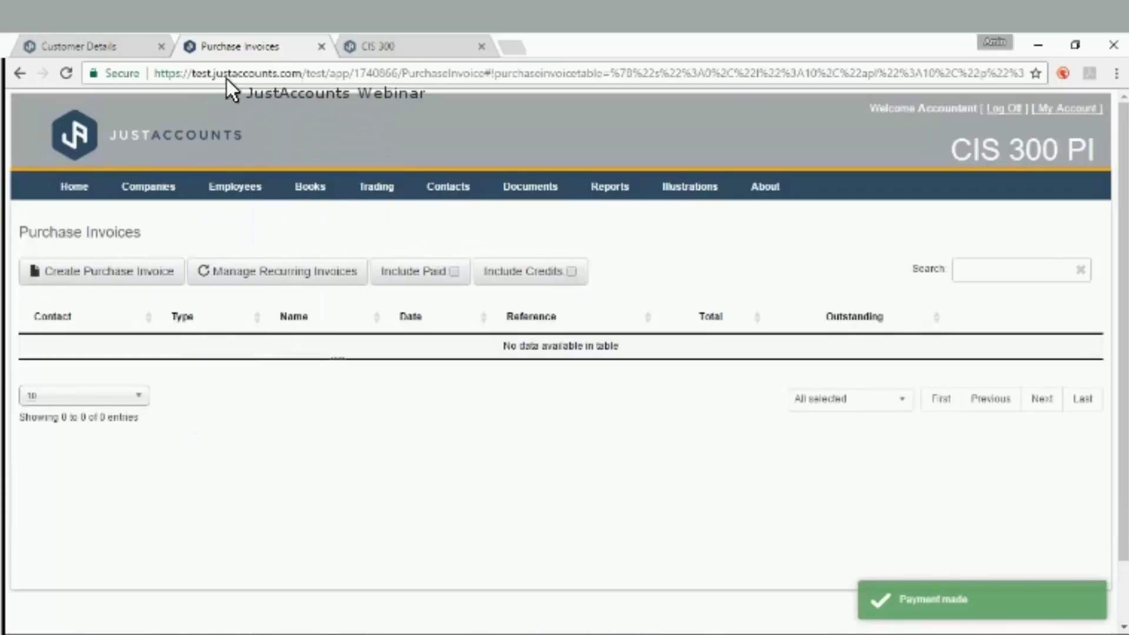
- Recalculate the CIS 300 return for month 12 of 2017, and review its details
{"action": "left_click", "coordinate": [381, 42]}
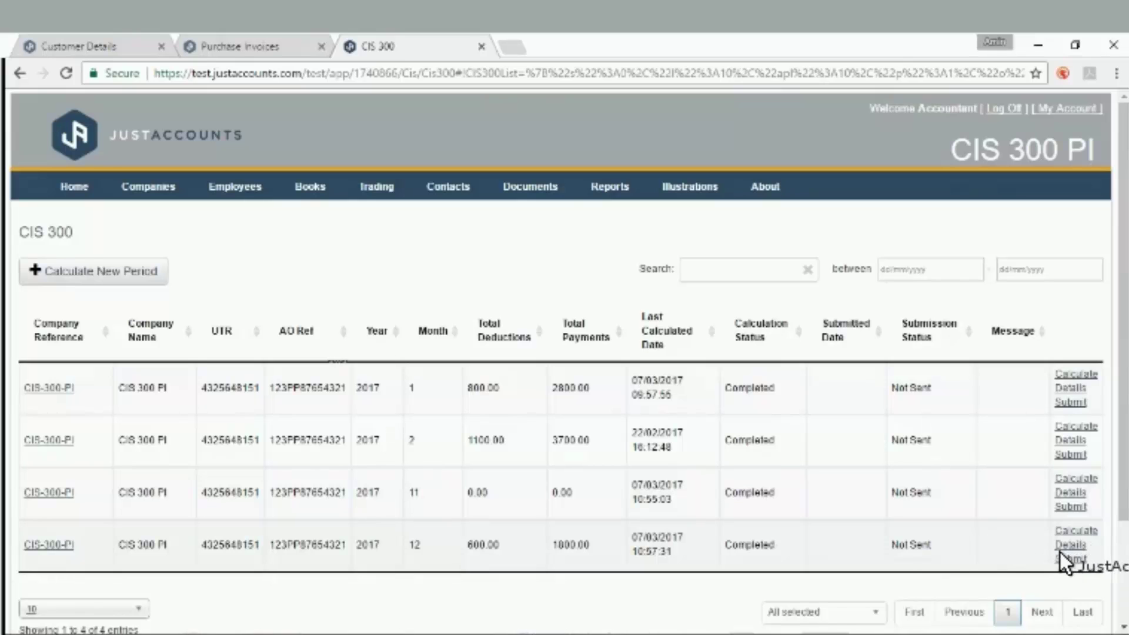
{"action": "left_click", "coordinate": [1078, 532]}
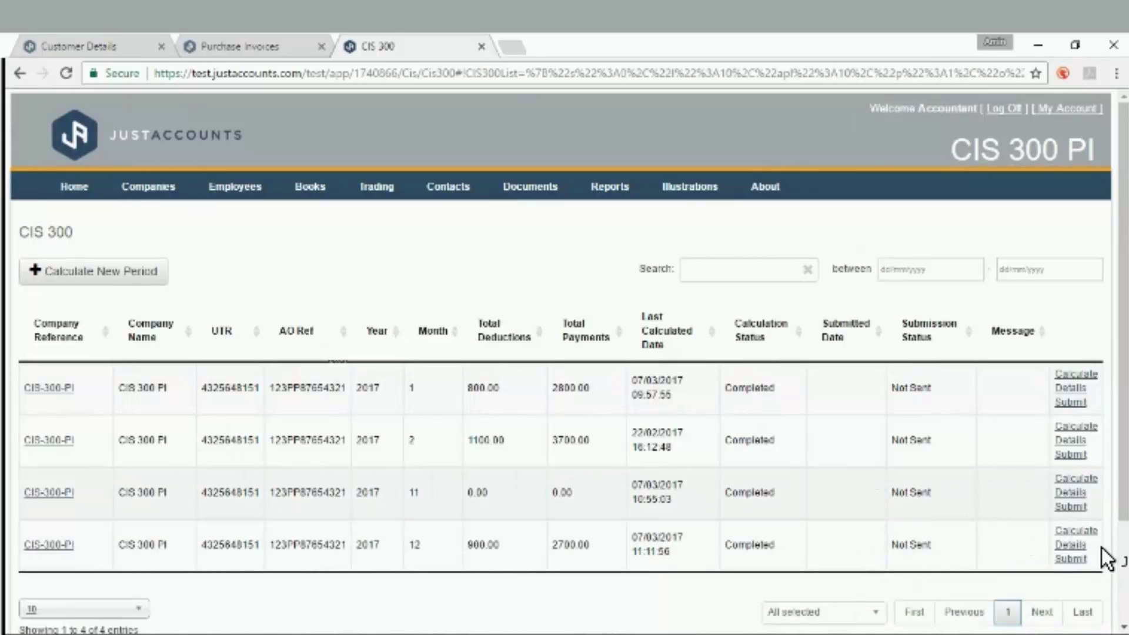
{"action": "scroll", "coordinate": [1087, 501], "scroll_direction": "down", "scroll_amount": 2}
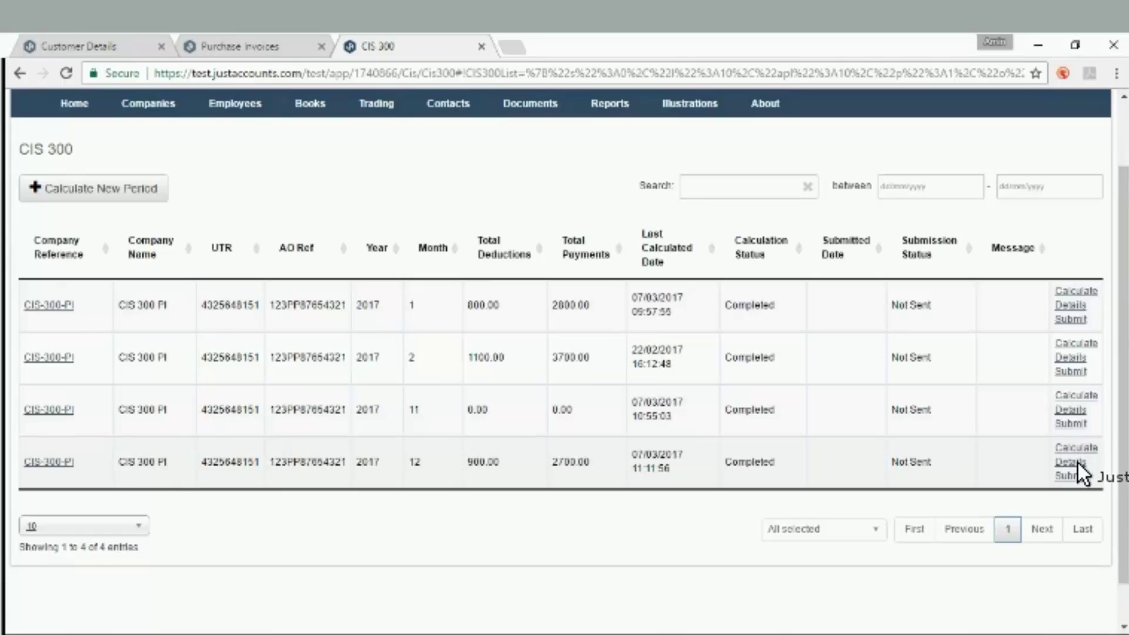
{"action": "left_click", "coordinate": [1070, 463]}
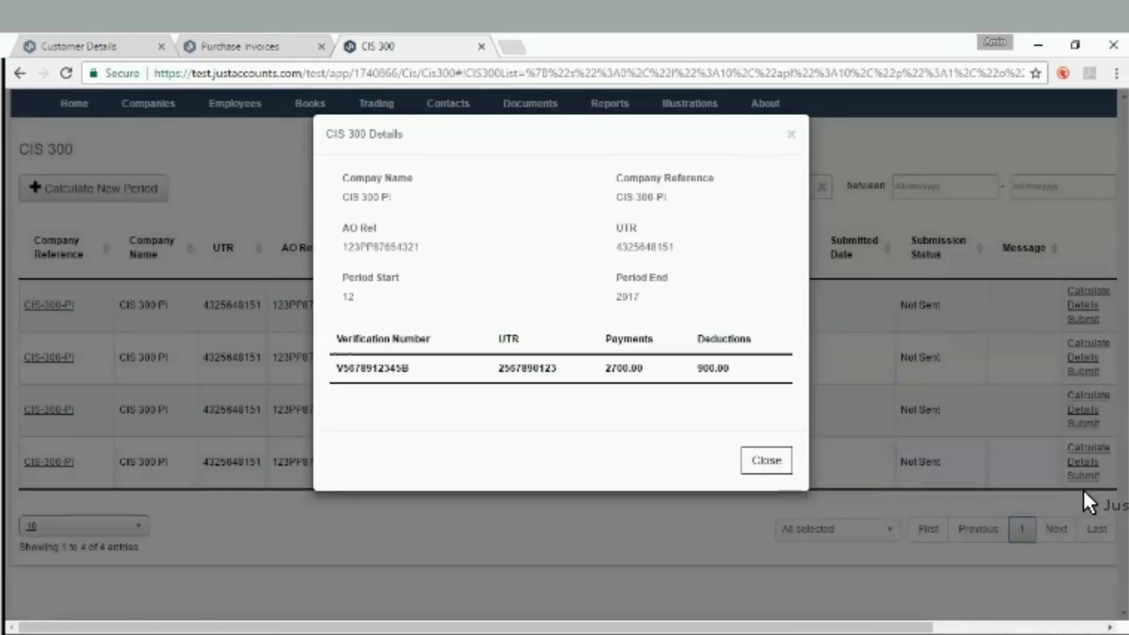
{"action": "left_click", "coordinate": [1099, 492]}
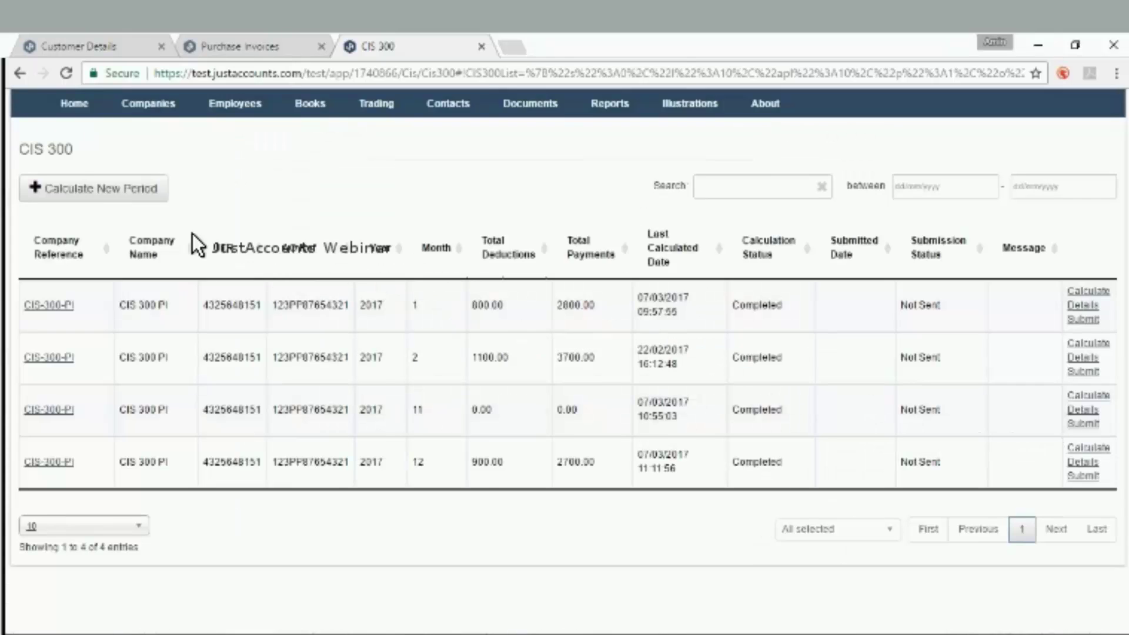
- View the tax month choices for calculating a new CIS 300 period, and close the dialog without calculating
{"action": "left_click", "coordinate": [105, 199]}
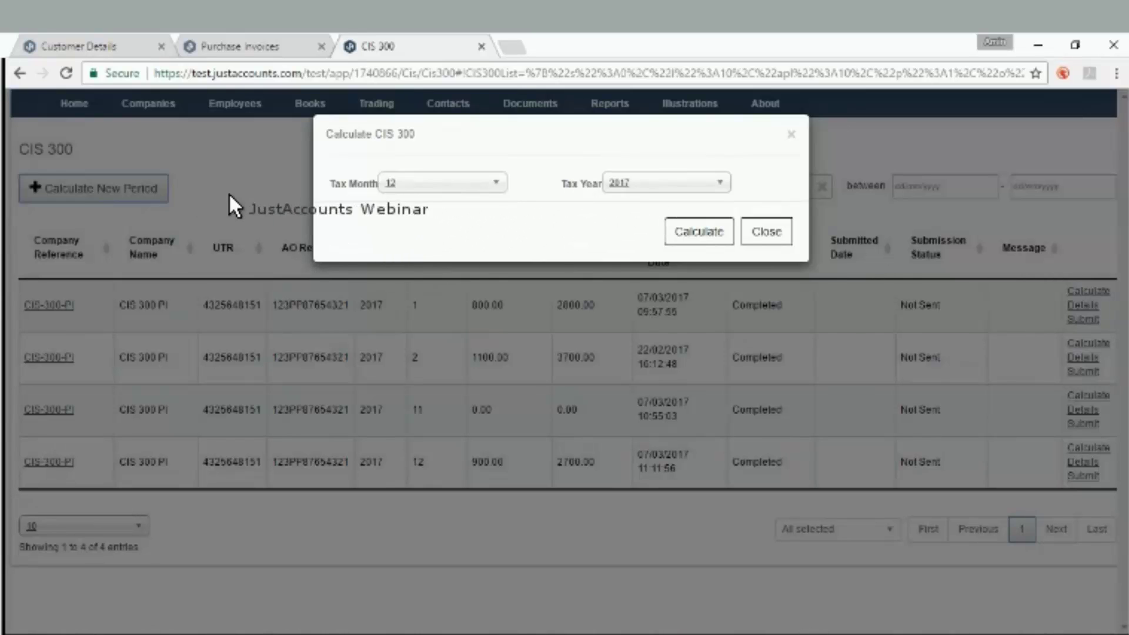
{"action": "left_click", "coordinate": [412, 183]}
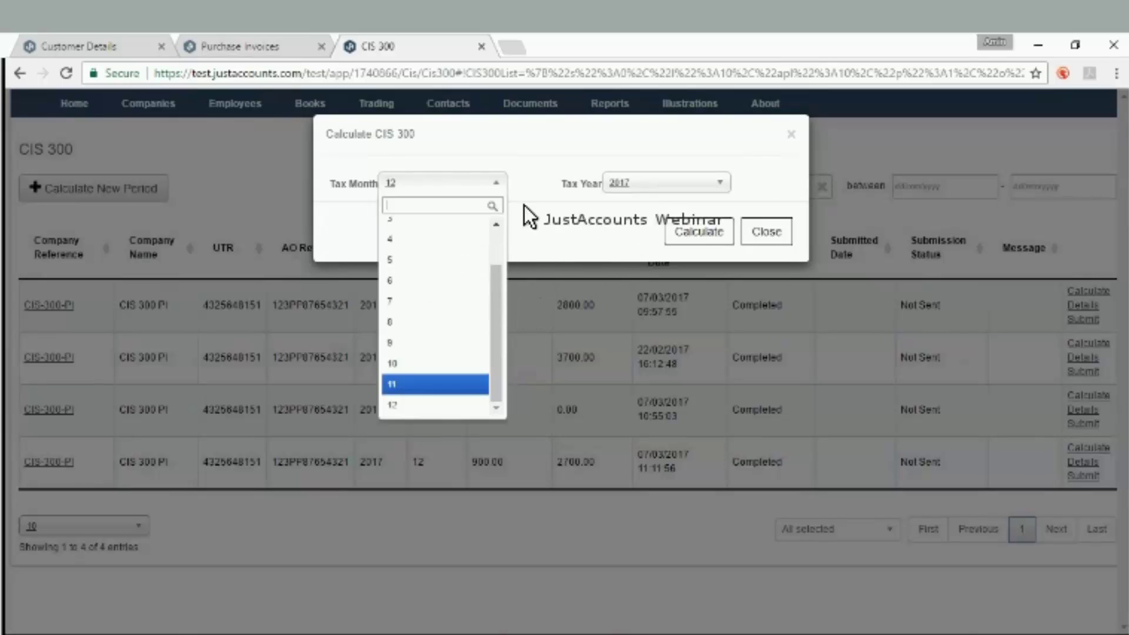
{"action": "left_click", "coordinate": [768, 231]}
{"action": "key", "text": "Escape"}
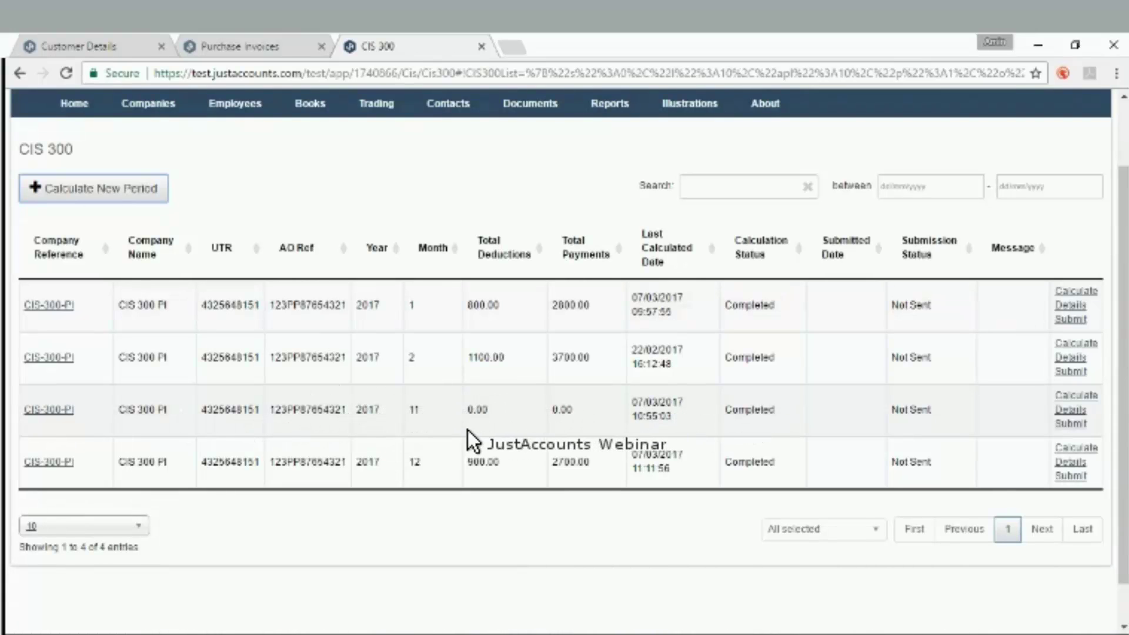
- Submit the CIS 300 return for month 12 of 2017
{"action": "left_click", "coordinate": [1073, 480]}
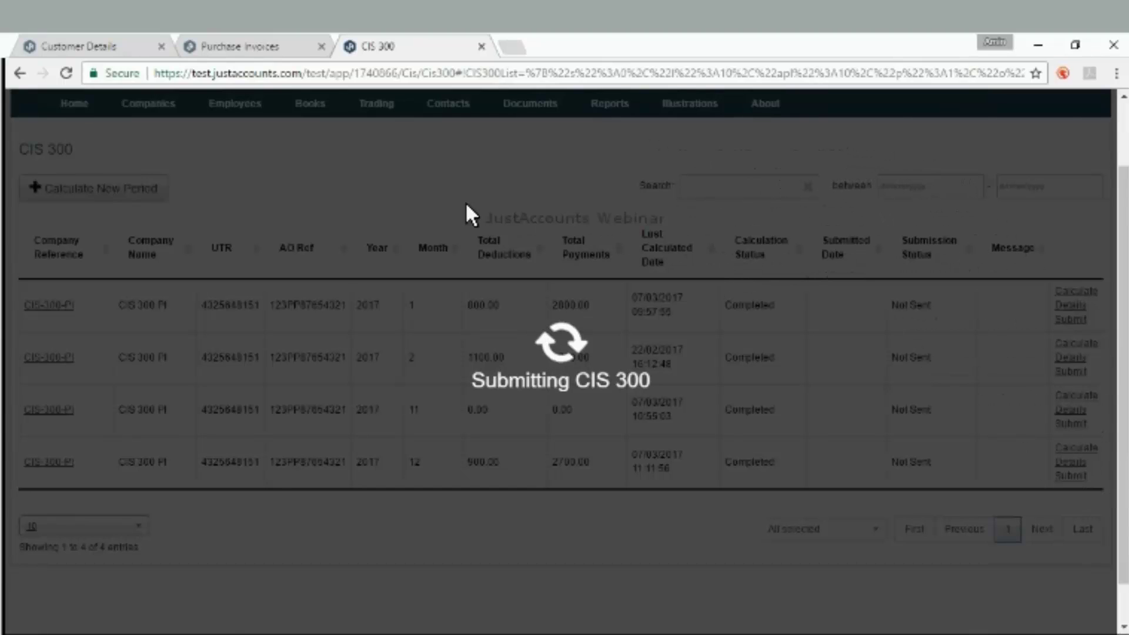
- Return from the Micks Constructions Ltd customer record to the company list, and open the CIS verification list covering all companies
{"action": "left_click", "coordinate": [127, 46]}
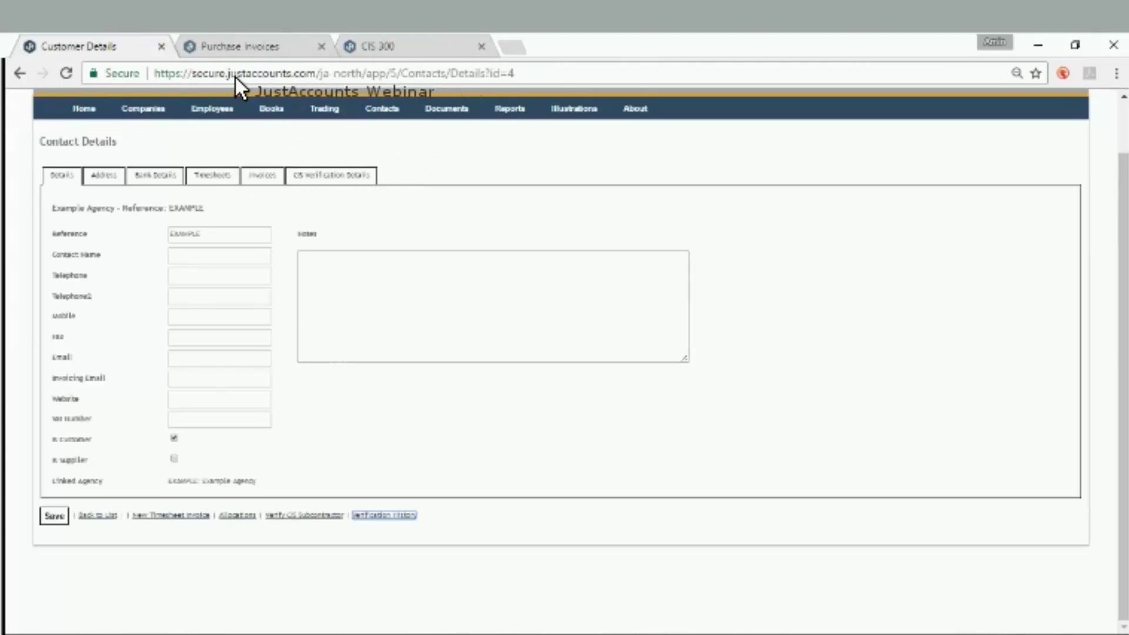
{"action": "scroll", "coordinate": [99, 152], "scroll_direction": "up", "scroll_amount": 1}
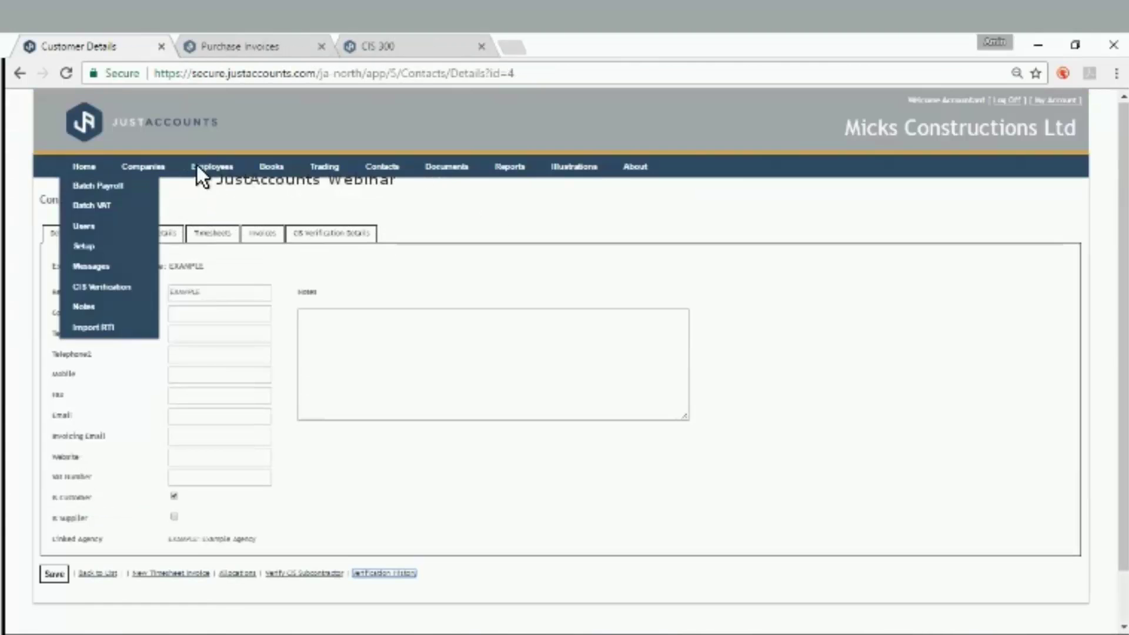
{"action": "left_click", "coordinate": [74, 164]}
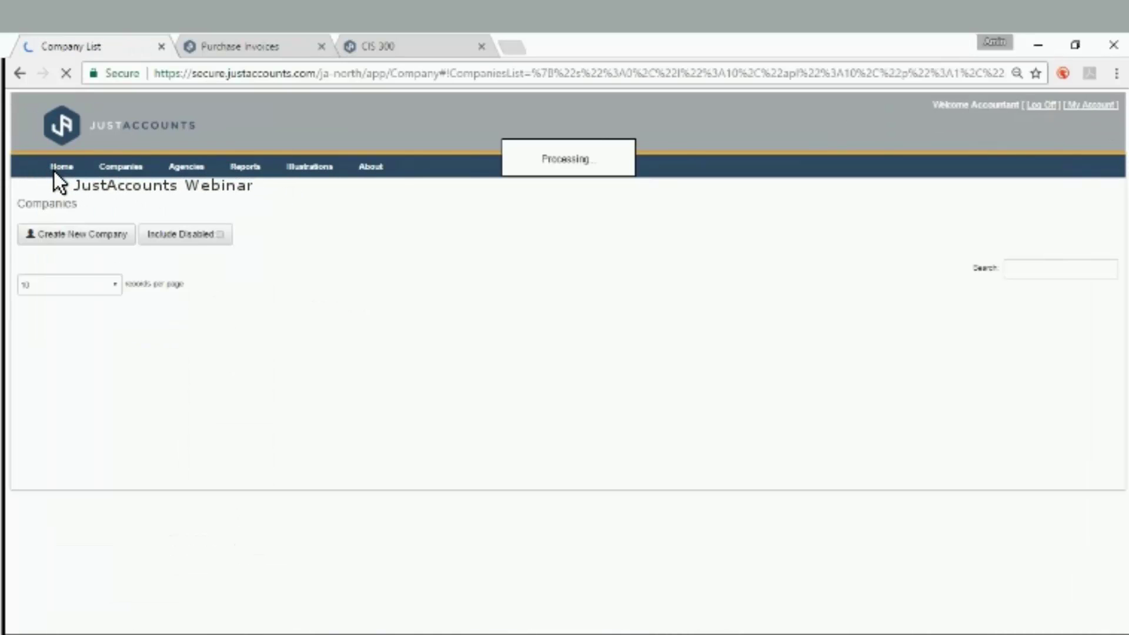
{"action": "mouse_move", "coordinate": [57, 167]}
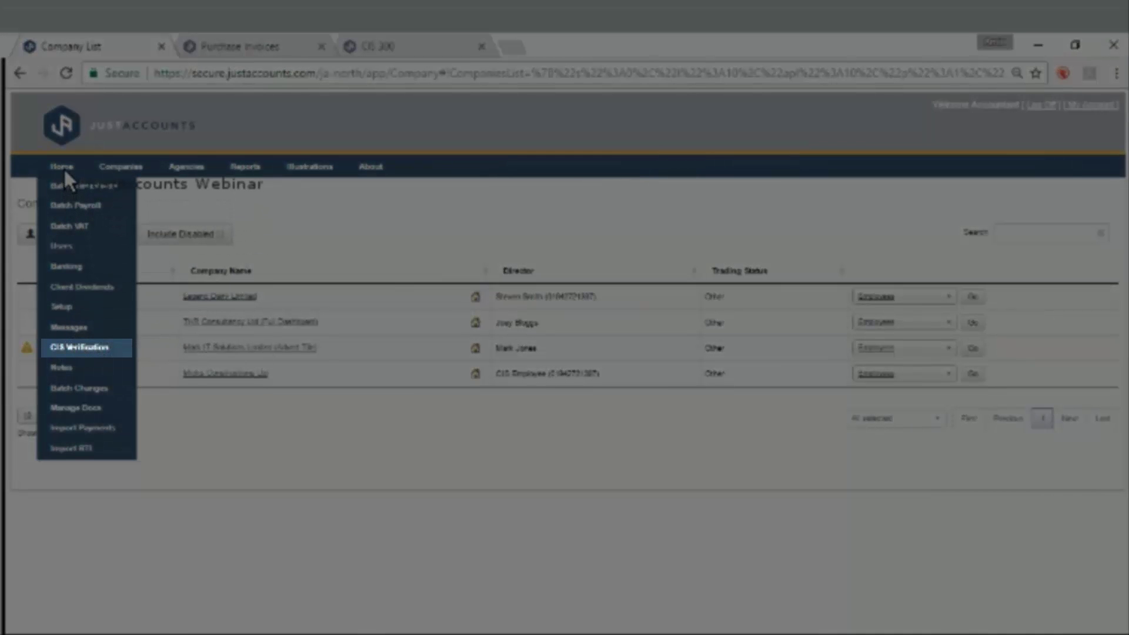
{"action": "left_click", "coordinate": [62, 343]}
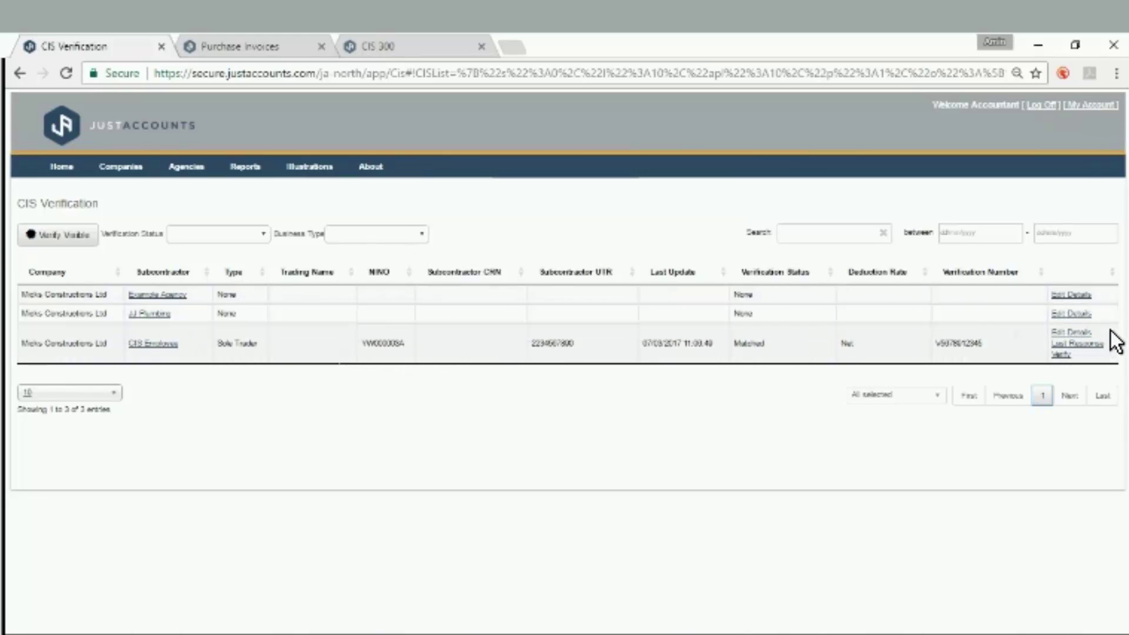
- View the CIS details of the Example Agency subcontractor, and start verification of all visible subcontractors
{"action": "left_click", "coordinate": [1080, 294]}
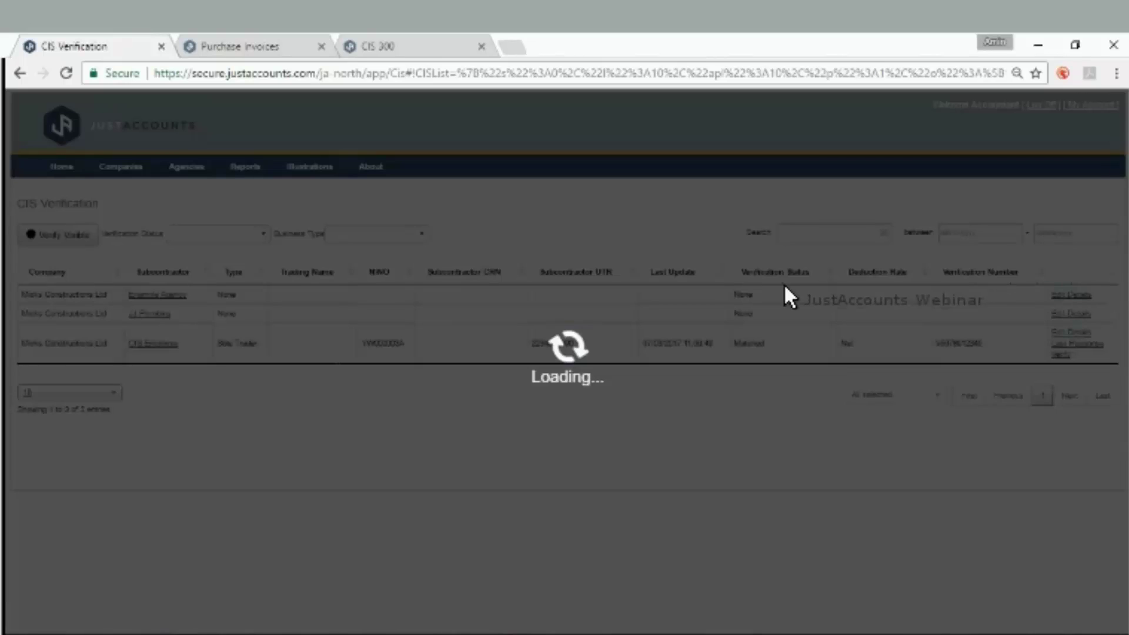
{"action": "scroll", "coordinate": [680, 301], "scroll_direction": "down", "scroll_amount": 2}
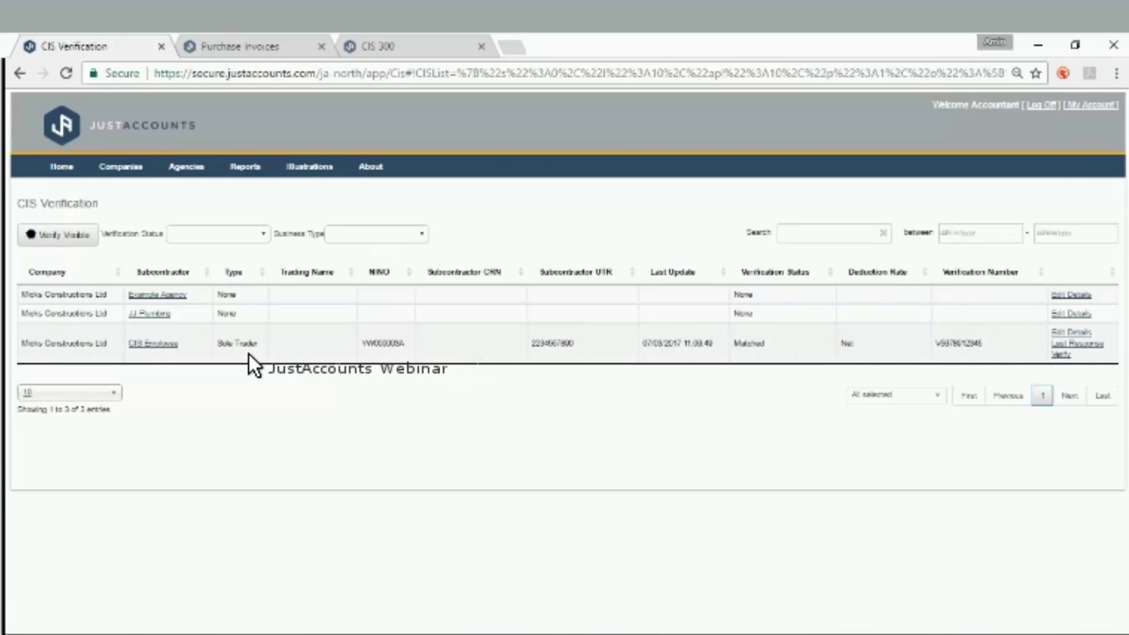
{"action": "left_click", "coordinate": [71, 232]}
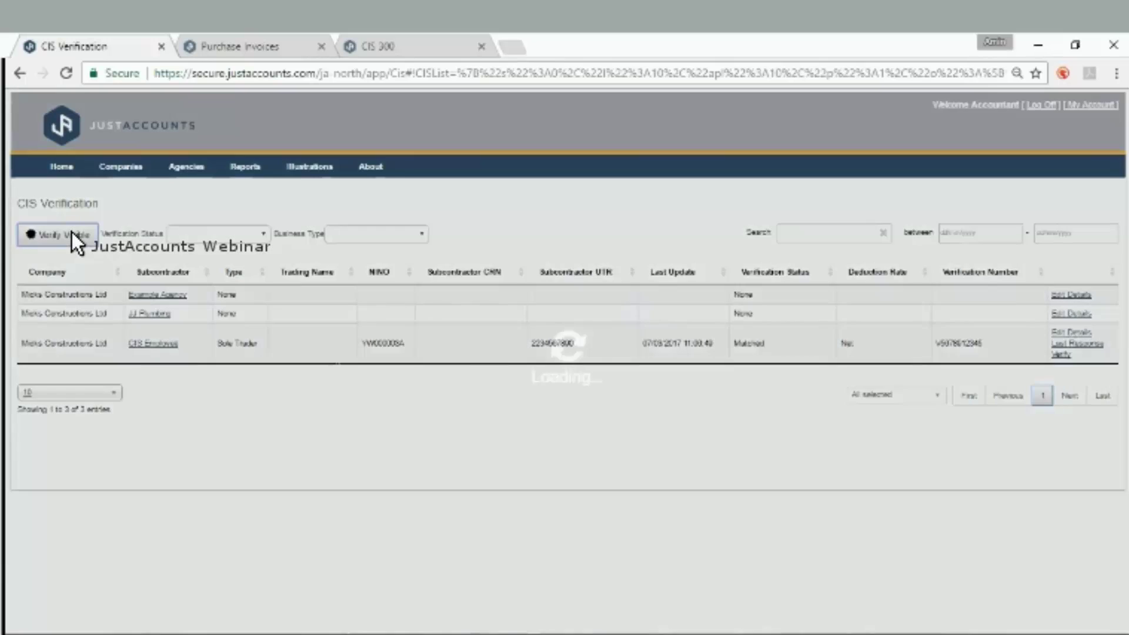